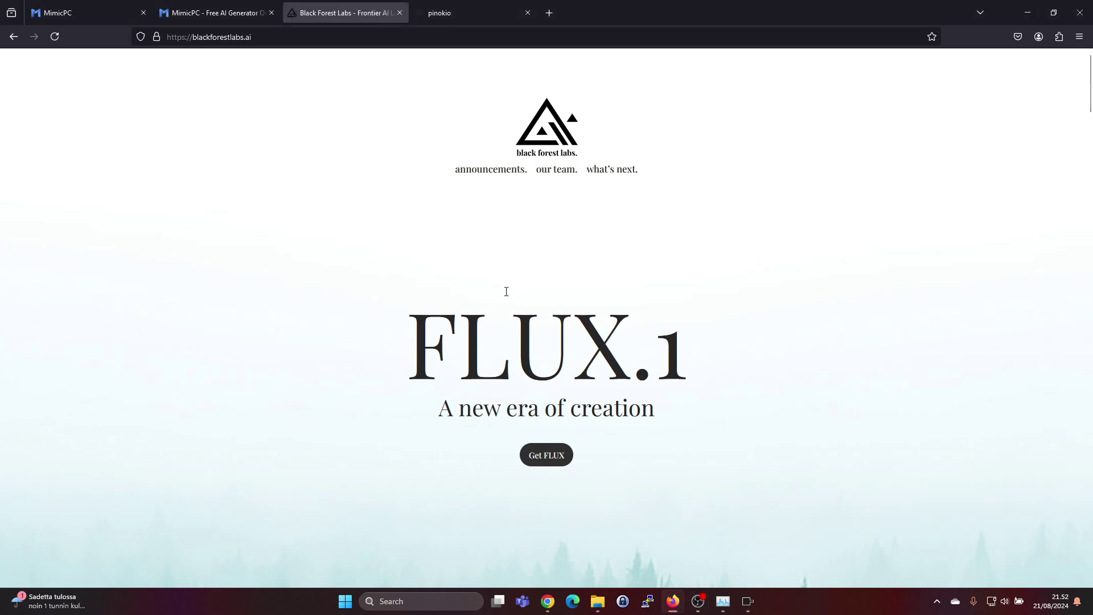
Scroll down from the FLUX.1 hero past the Get Creative banner into the image grid
scroll(462, 300, "down", 10)
scroll(461, 302, "down", 12)
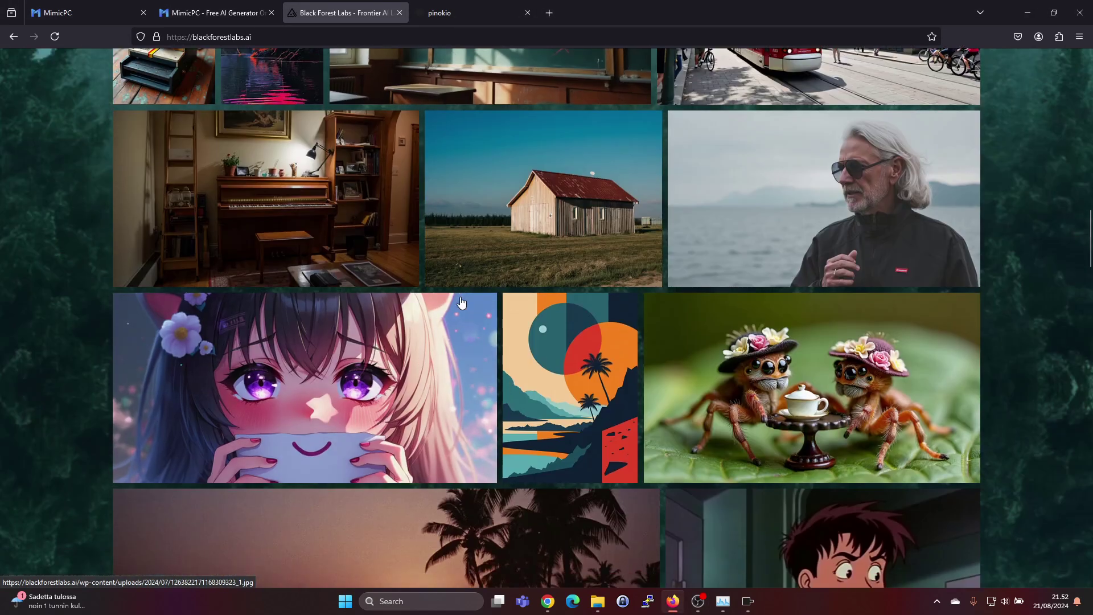
scroll(456, 303, "down", 4)
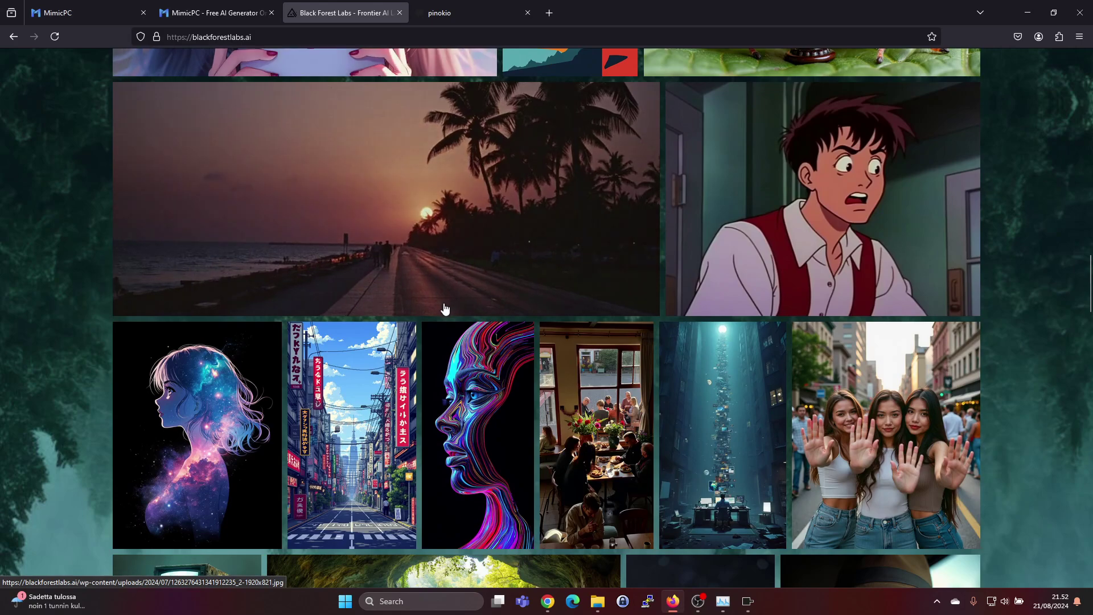
scroll(444, 310, "down", 3)
scroll(347, 356, "down", 4)
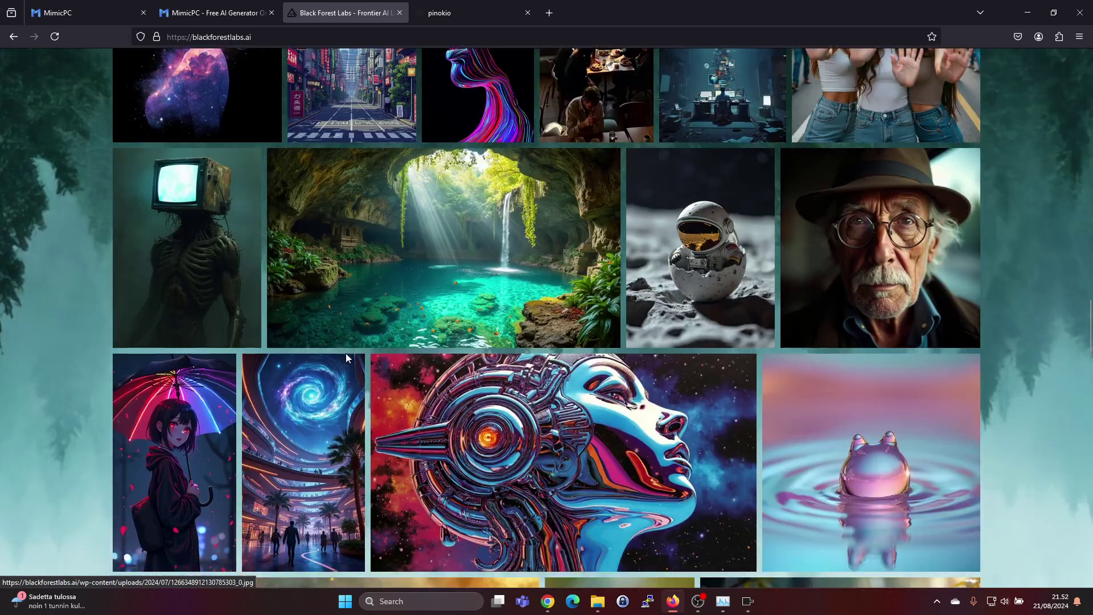
Switch to the Pinokio tab and scroll down to the Forge and flux-webui script cards
left_click(453, 12)
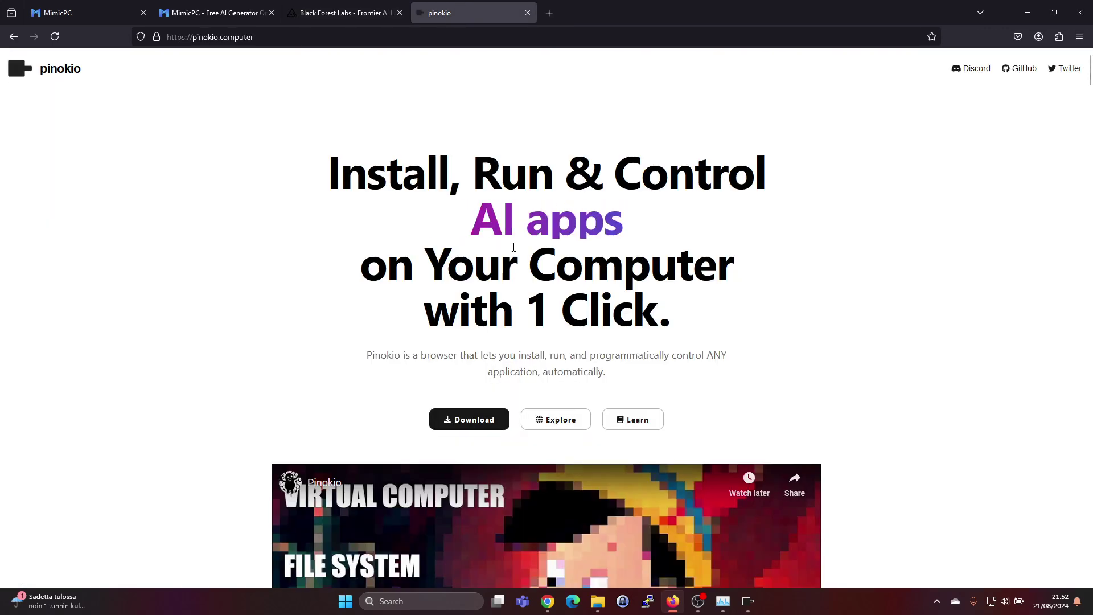
scroll(448, 358, "down", 7)
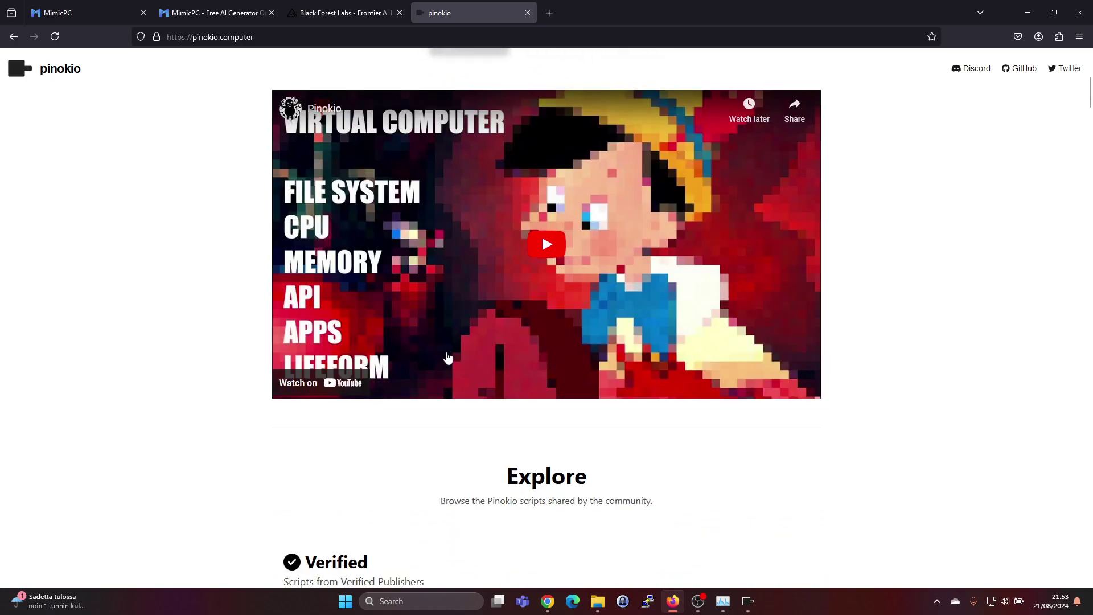
scroll(448, 358, "down", 9)
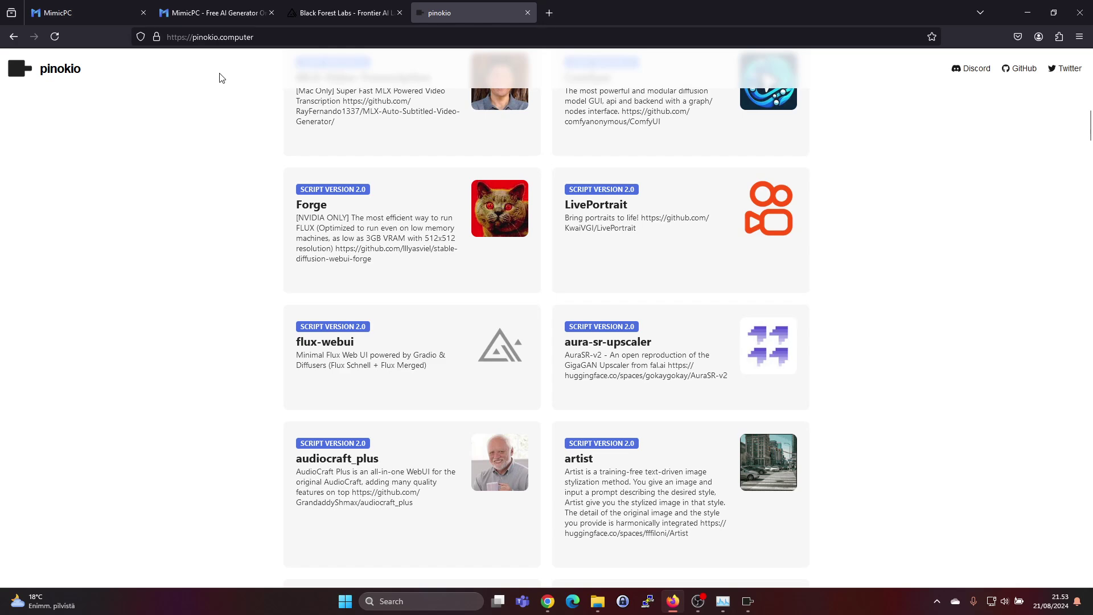
Switch to the MimicPC tab and scroll down through its features, setup steps and AI apps
left_click(197, 14)
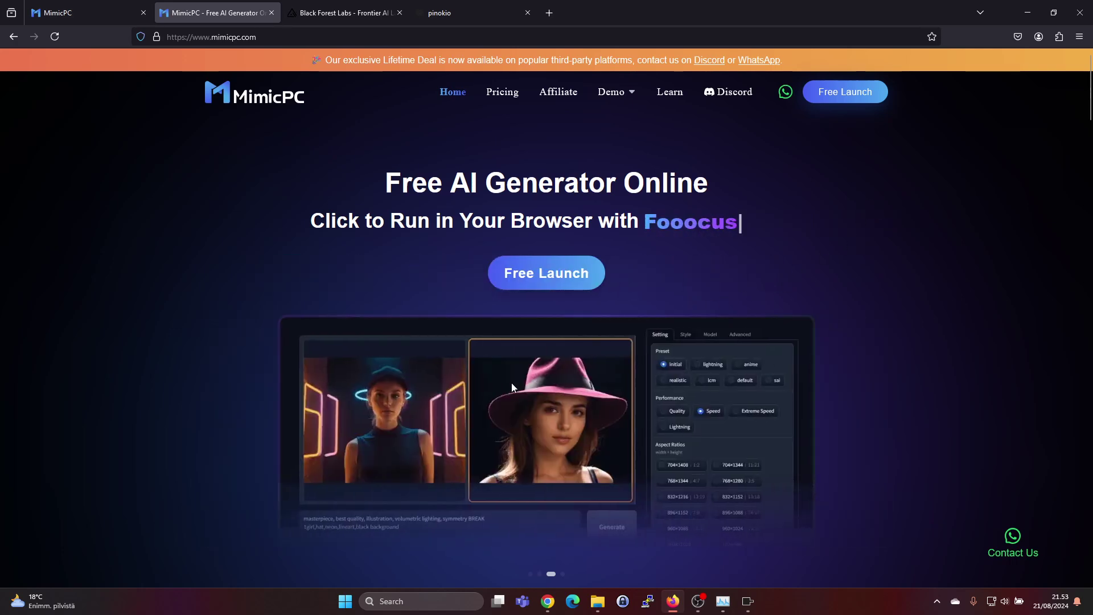
scroll(610, 390, "down", 7)
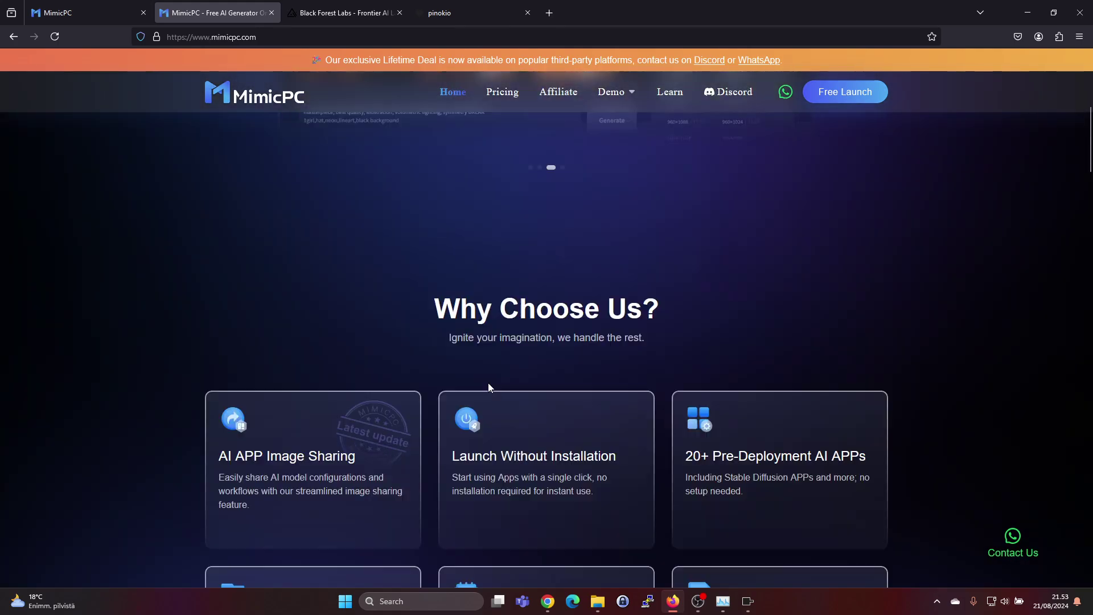
scroll(489, 388, "down", 11)
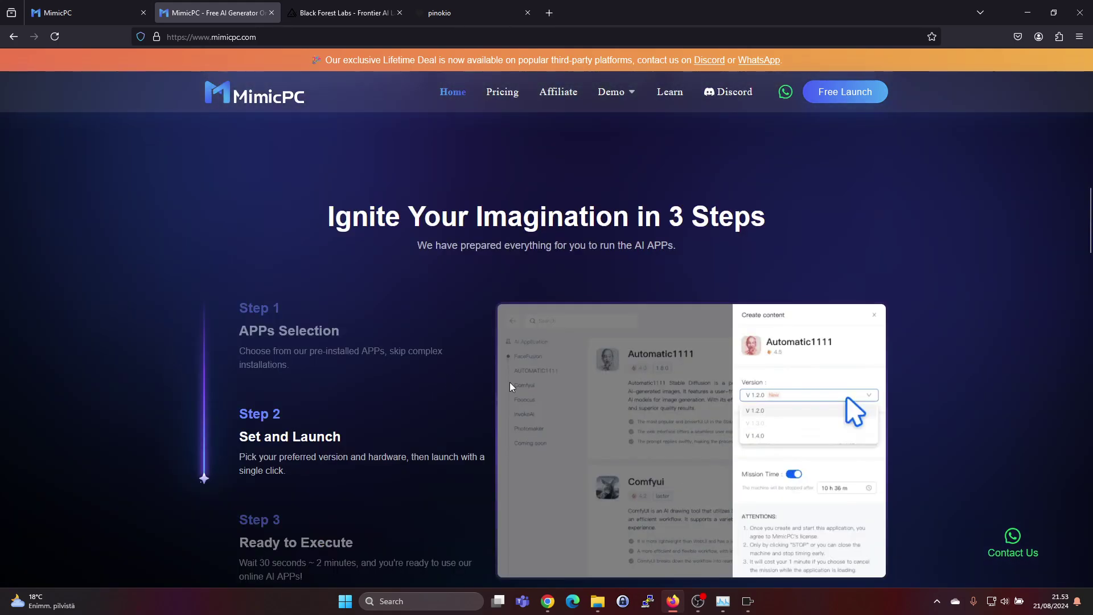
scroll(482, 410, "down", 4)
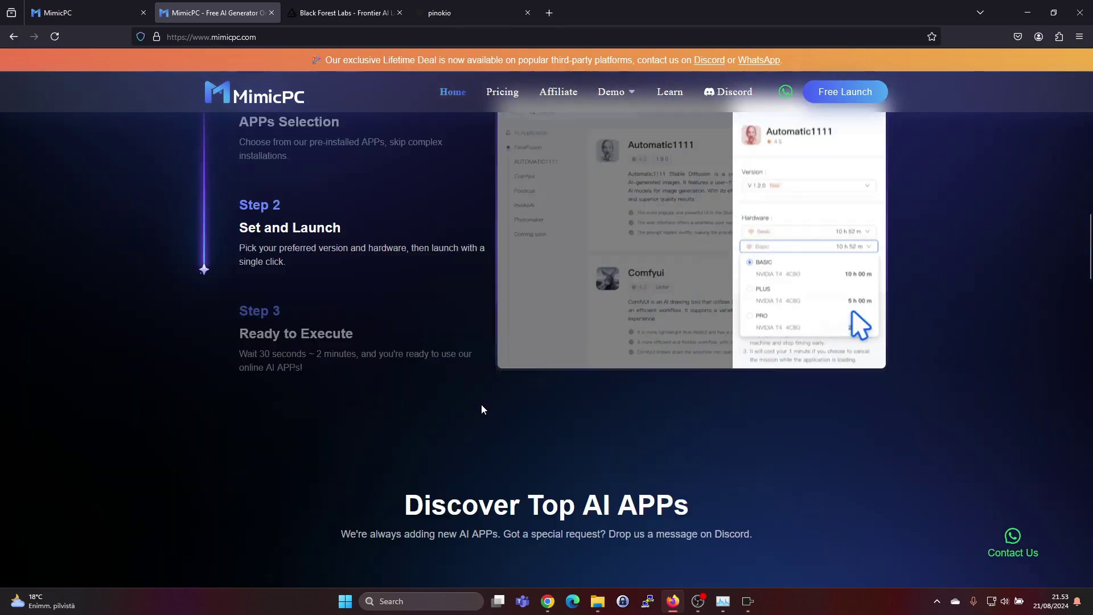
scroll(482, 410, "down", 11)
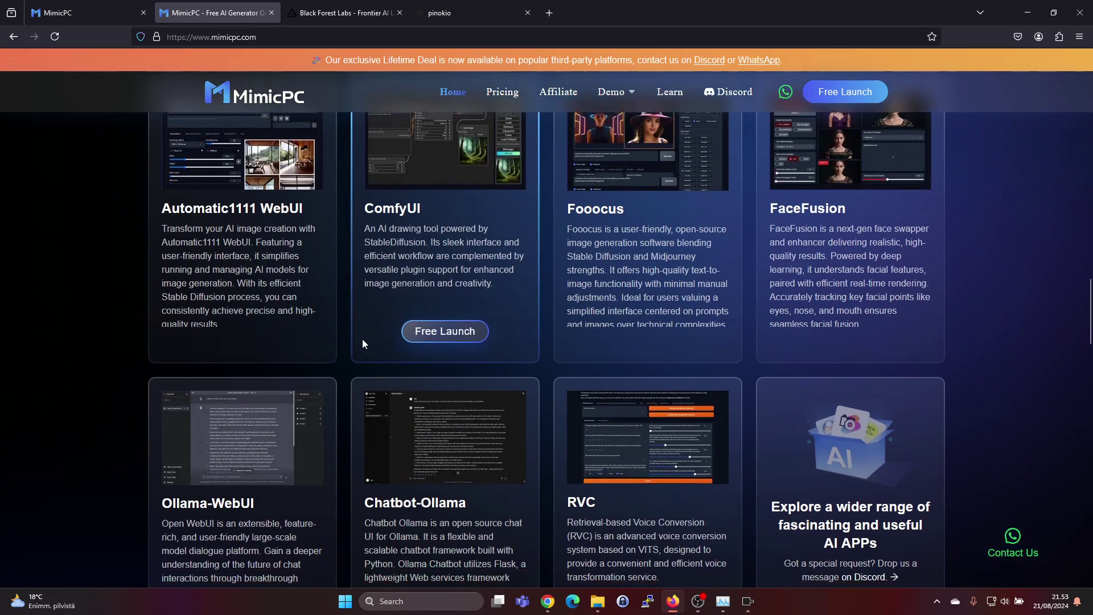
scroll(362, 340, "down", 5)
scroll(454, 334, "down", 4)
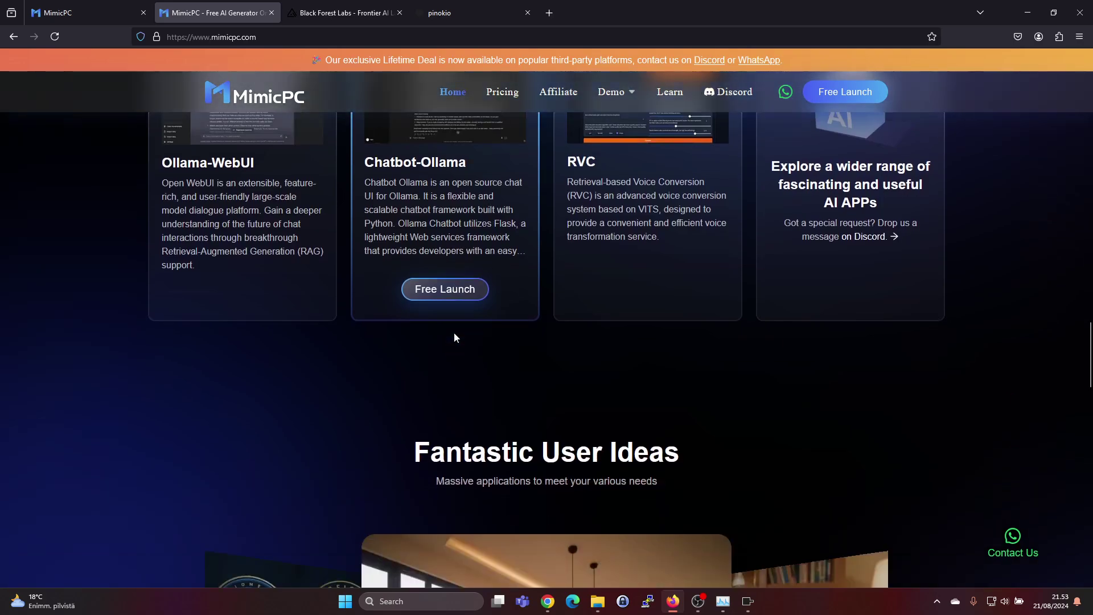
Scroll back up to the Why Choose Us feature cards
scroll(449, 340, "up", 5)
scroll(450, 342, "up", 10)
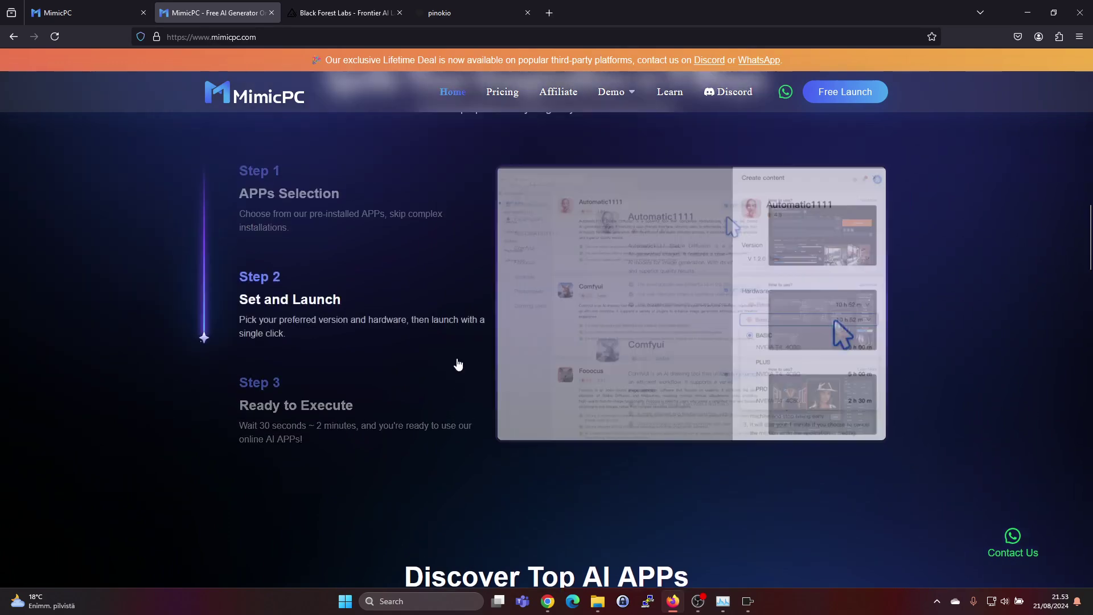
scroll(457, 363, "up", 8)
scroll(502, 343, "up", 4)
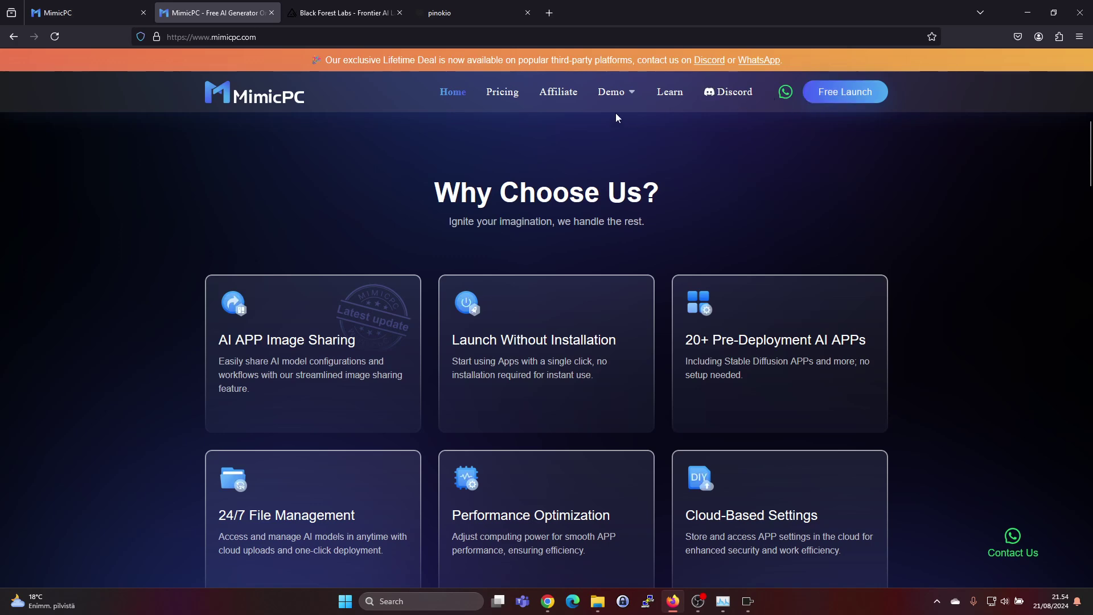
Open the MimicPC applications page and check the apps listed under My Apps
left_click(52, 11)
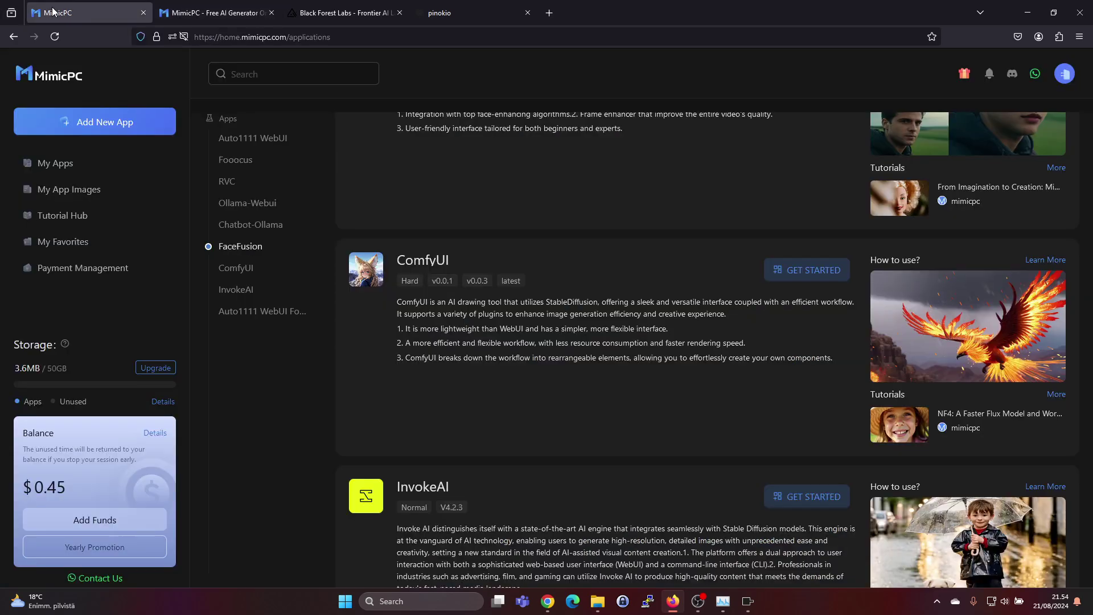
scroll(620, 254, "up", 12)
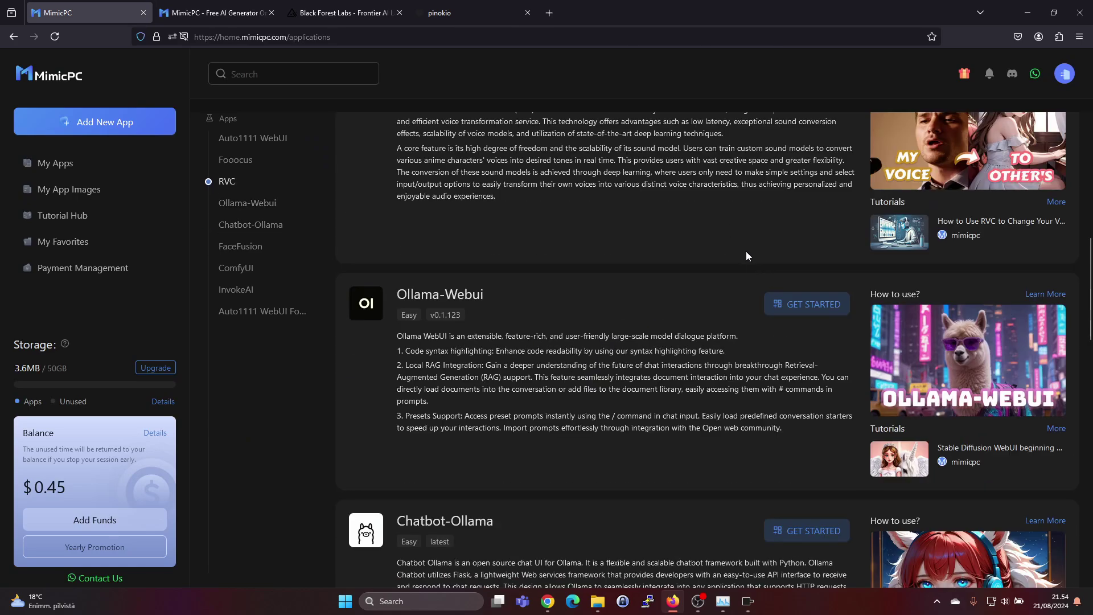
scroll(746, 251, "up", 9)
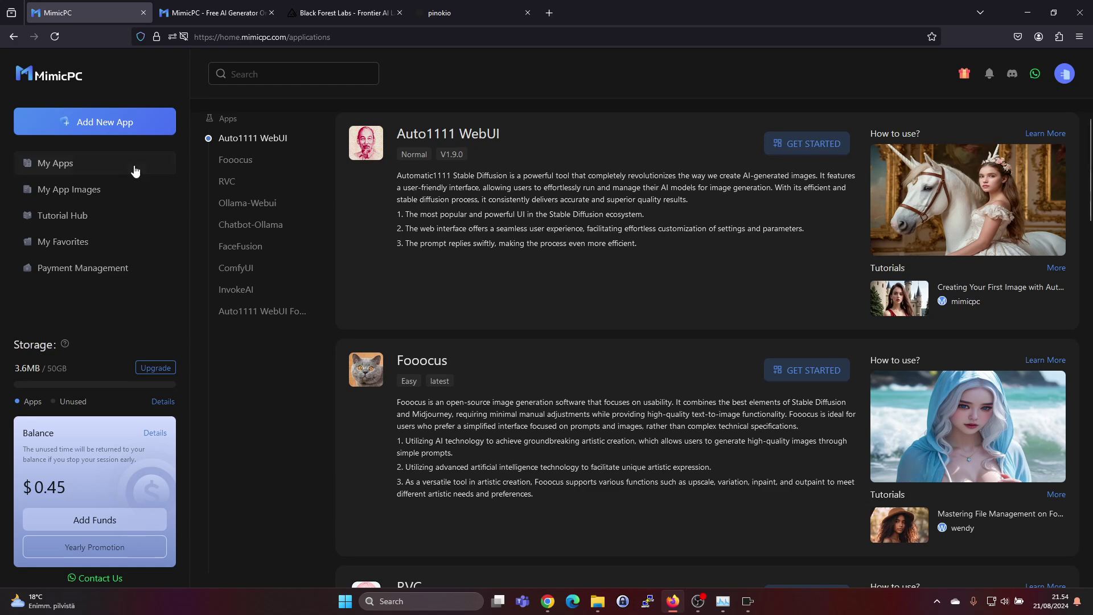
left_click(80, 175)
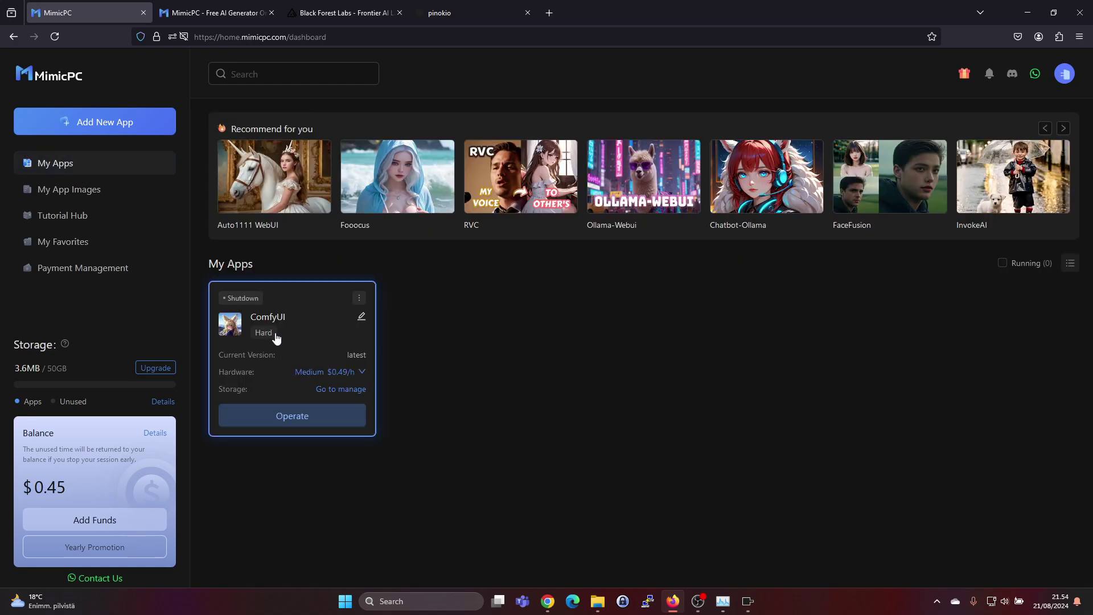
Return to Add New App and scroll down to the ComfyUI entry
left_click(119, 127)
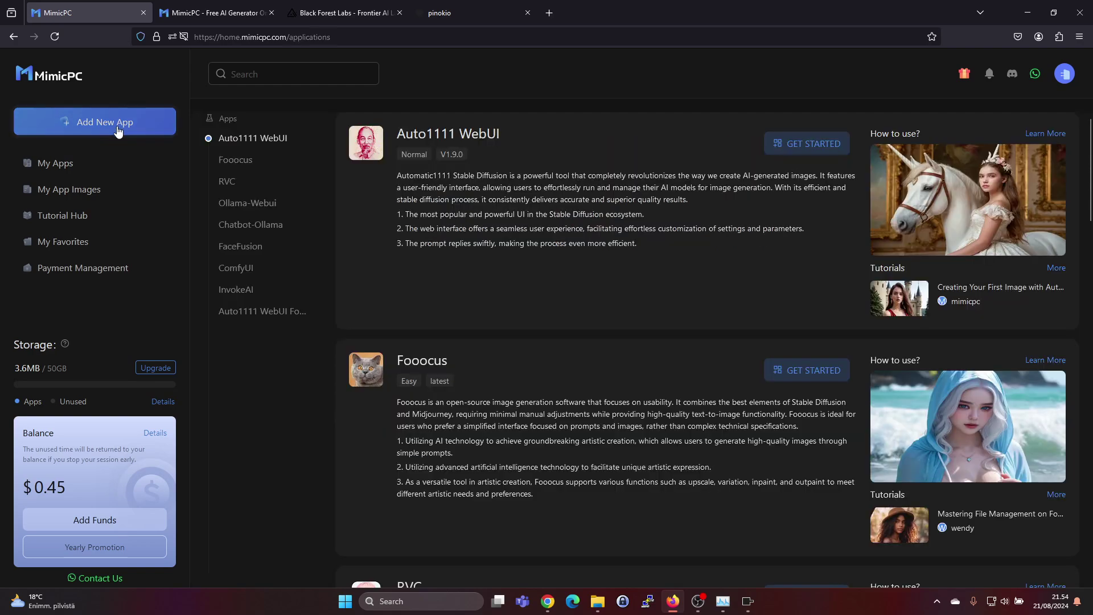
scroll(564, 329, "down", 5)
scroll(545, 334, "down", 7)
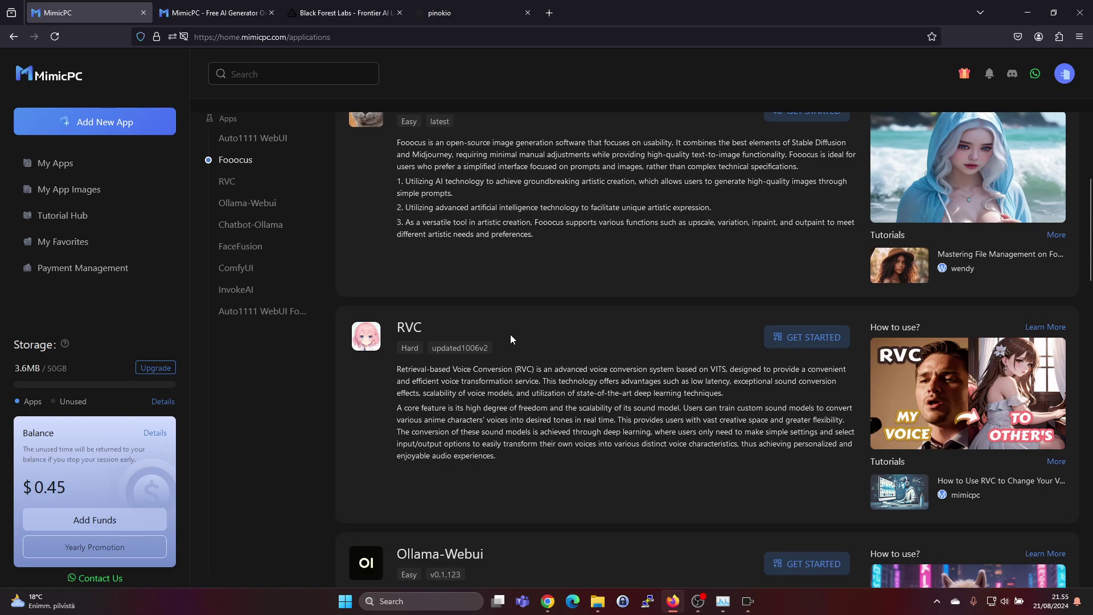
scroll(513, 334, "down", 3)
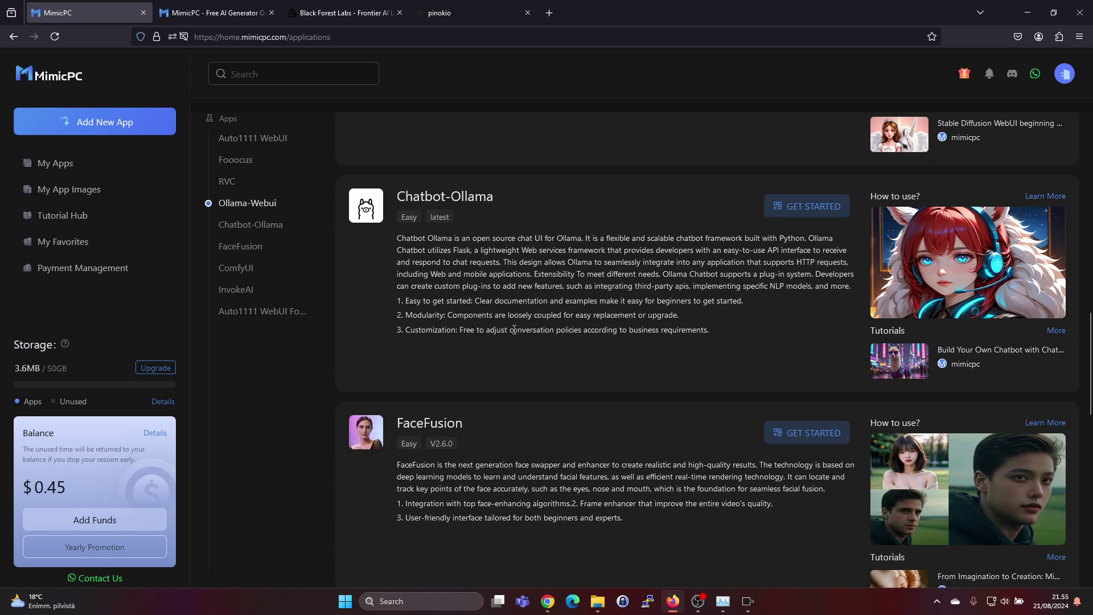
scroll(558, 343, "down", 6)
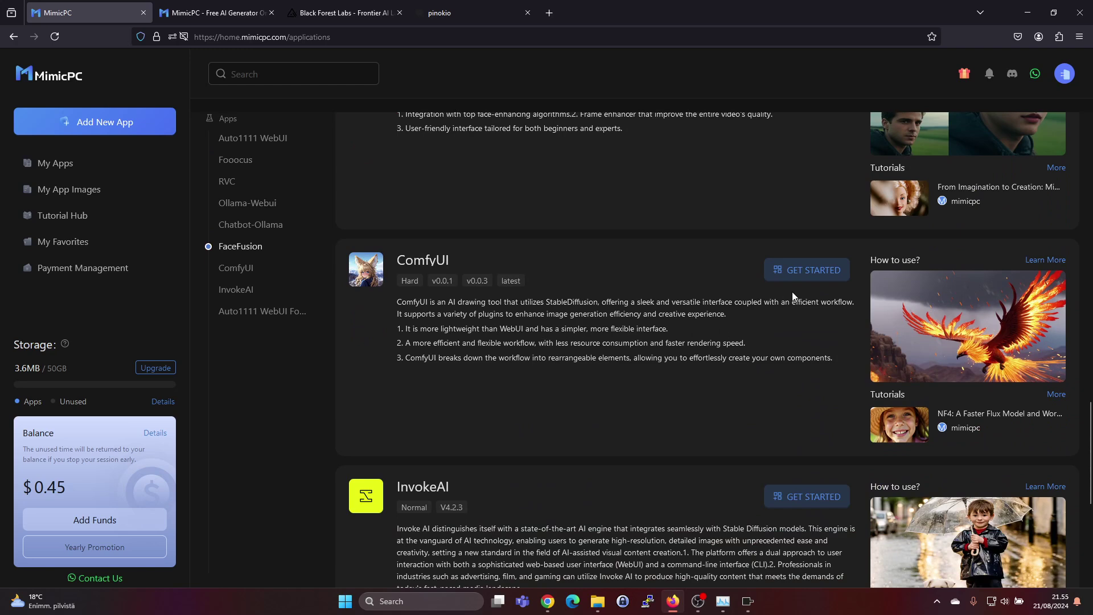
Start the ComfyUI setup with version v0.0.3 and Medium hardware
left_click(804, 276)
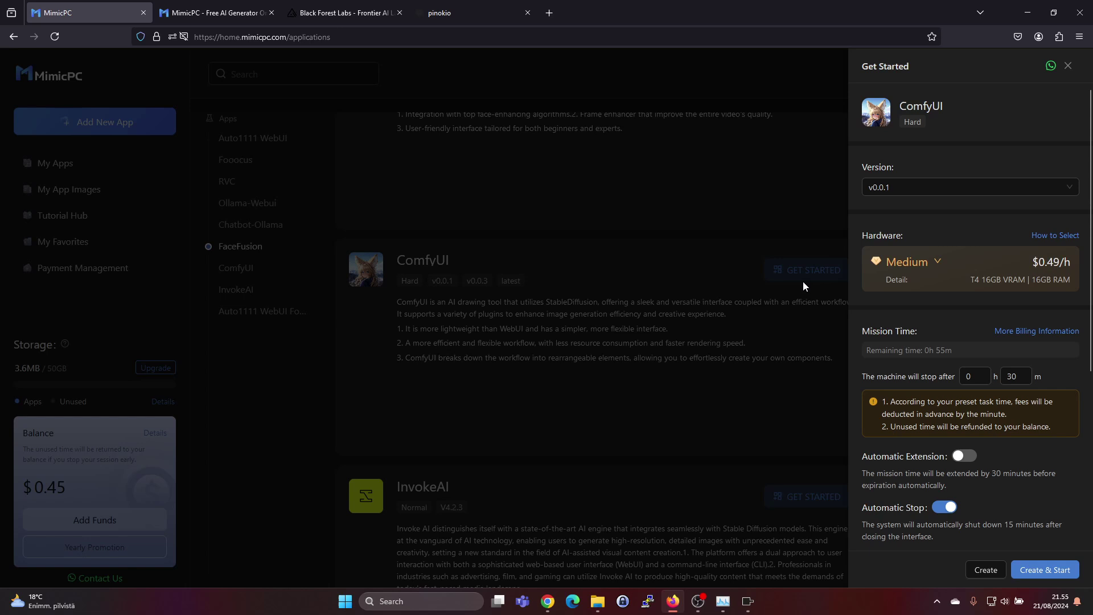
left_click(914, 191)
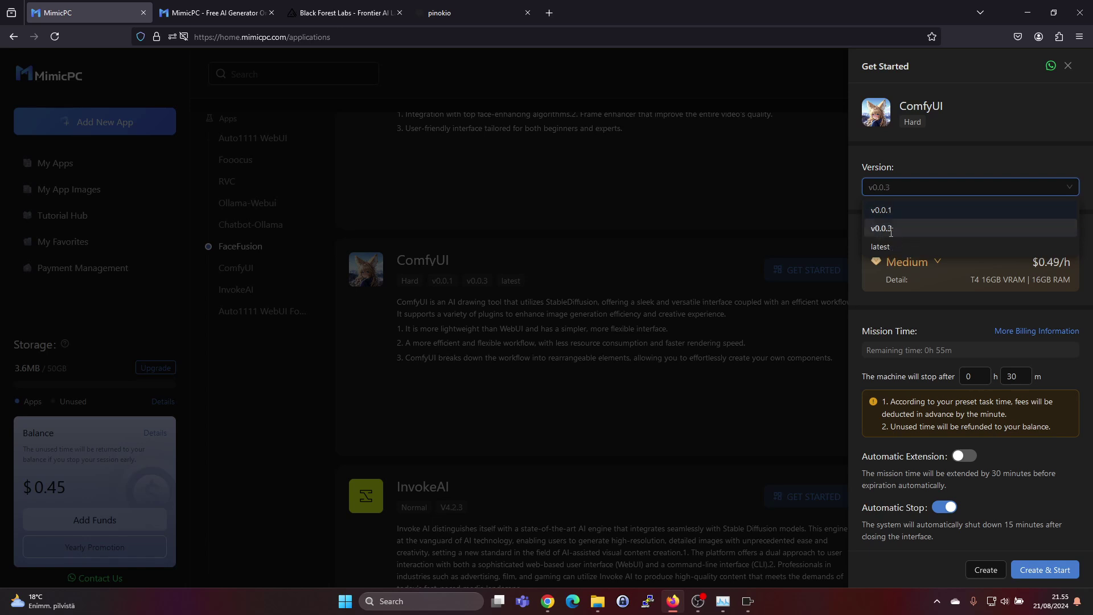
left_click(891, 234)
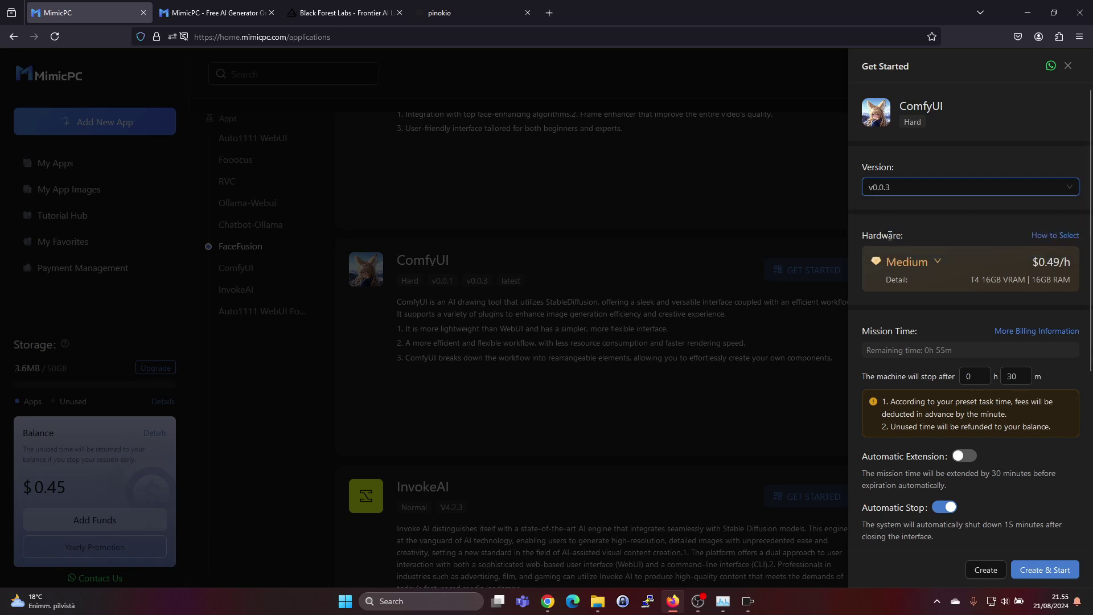
left_click(939, 265)
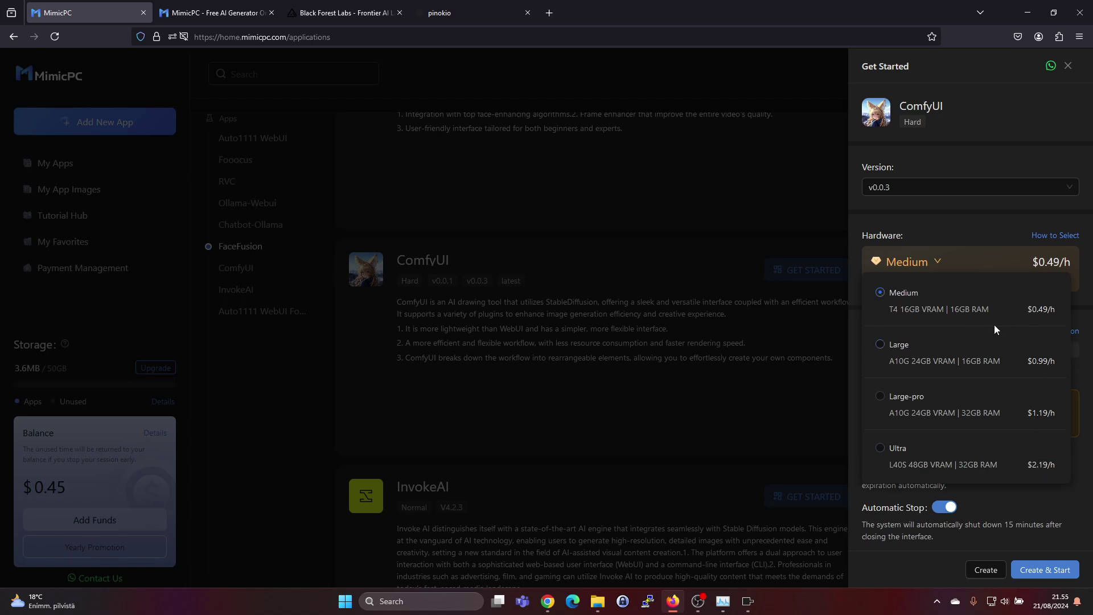
left_click(892, 292)
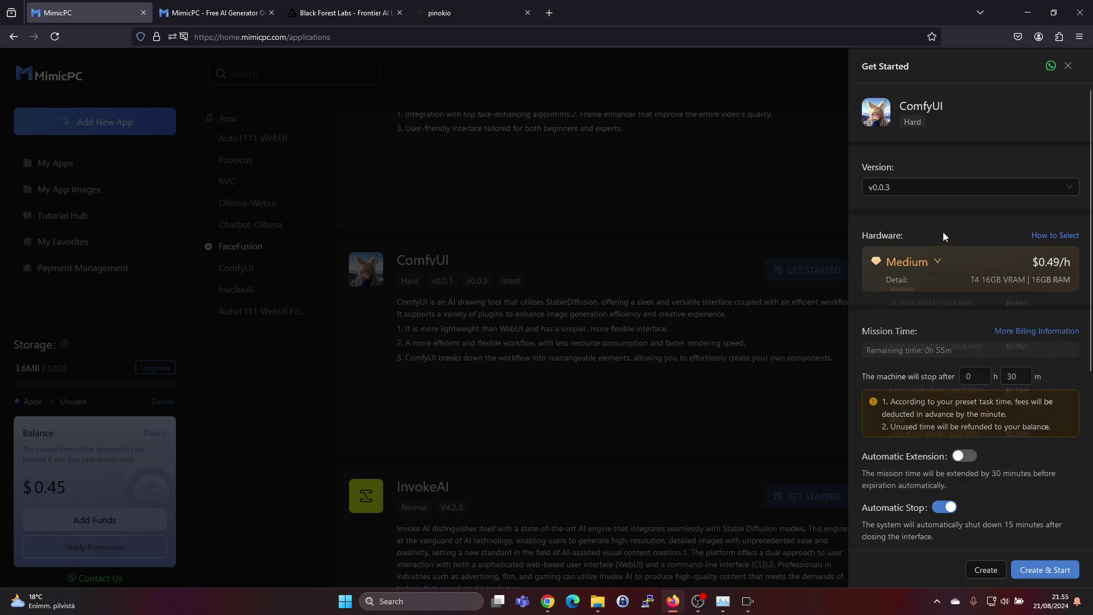
Set the auto-stop time to 10 minutes and create and start the machine
double_click(1005, 379)
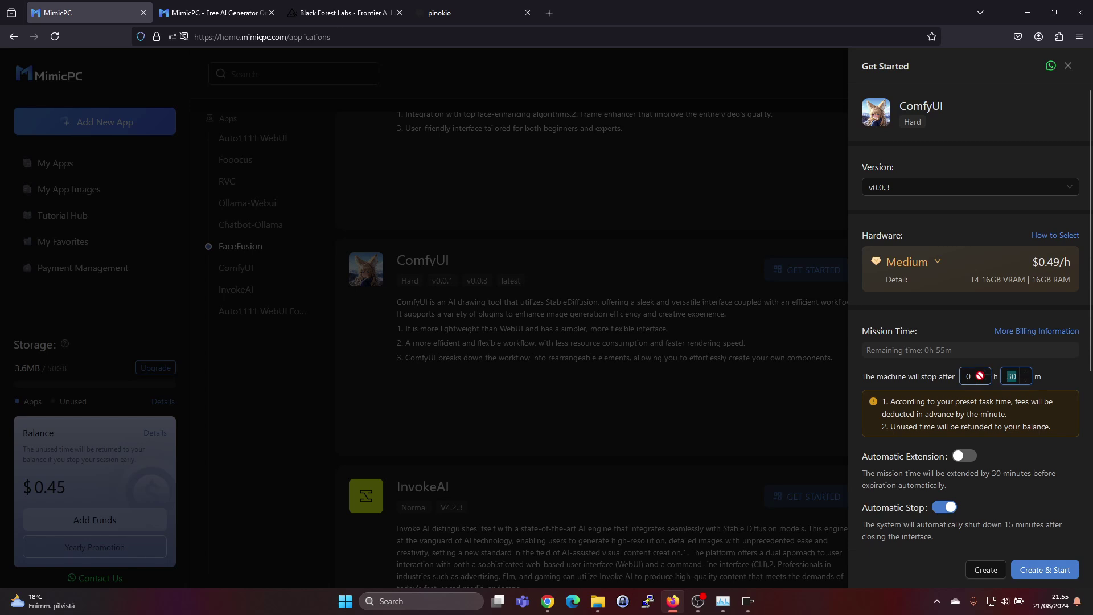
type("10")
left_click(970, 337)
left_click(1037, 569)
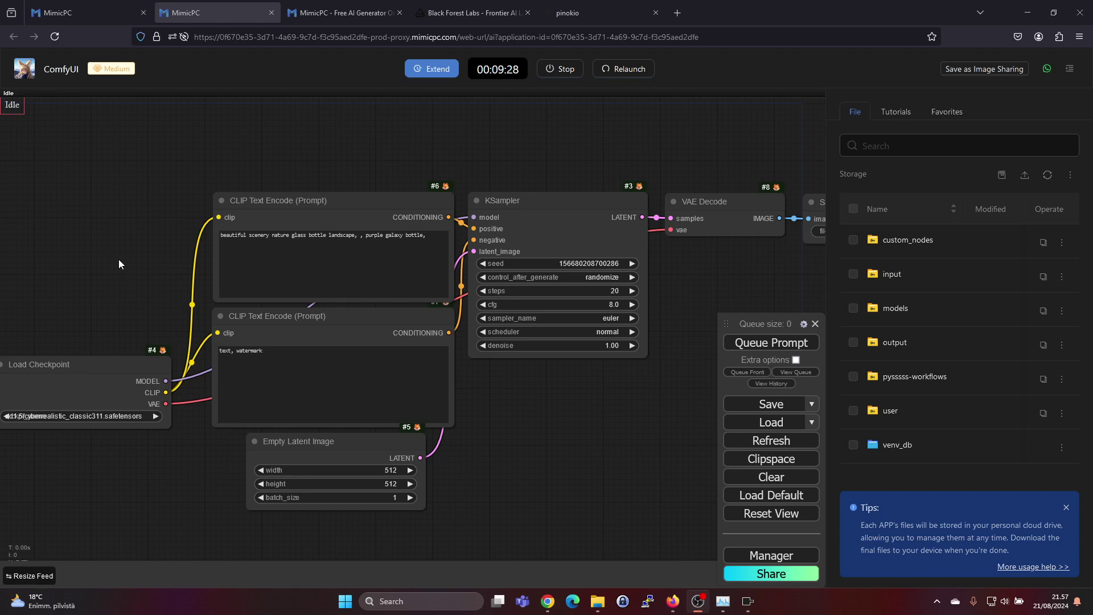
Inspect the positive and negative CLIP Text Encode prompts, then move the Queue panel up and left
left_click(283, 259)
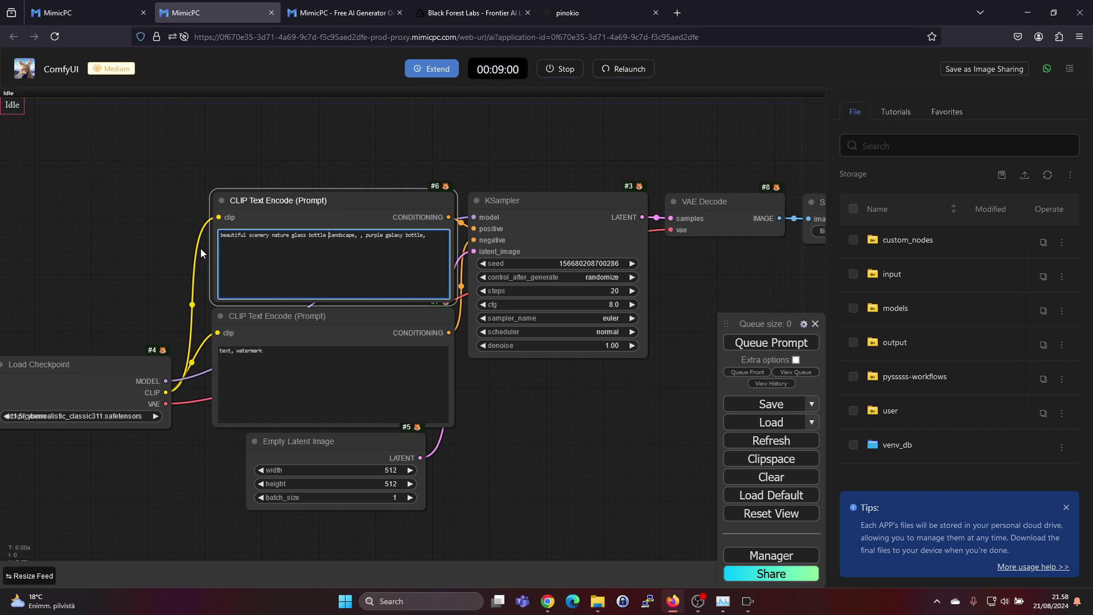
left_click(169, 227)
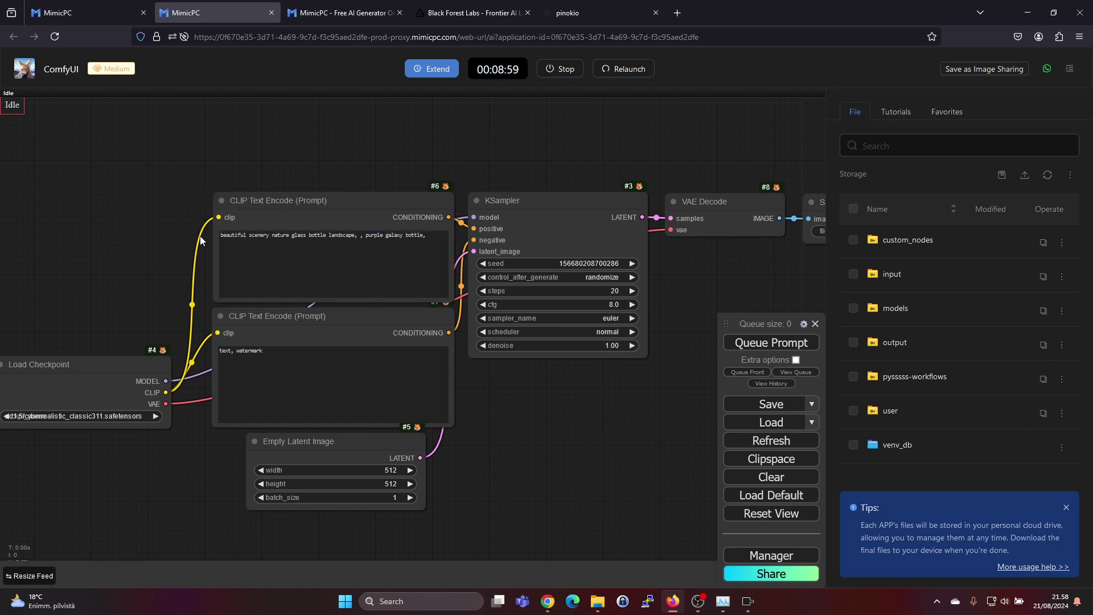
left_click(285, 364)
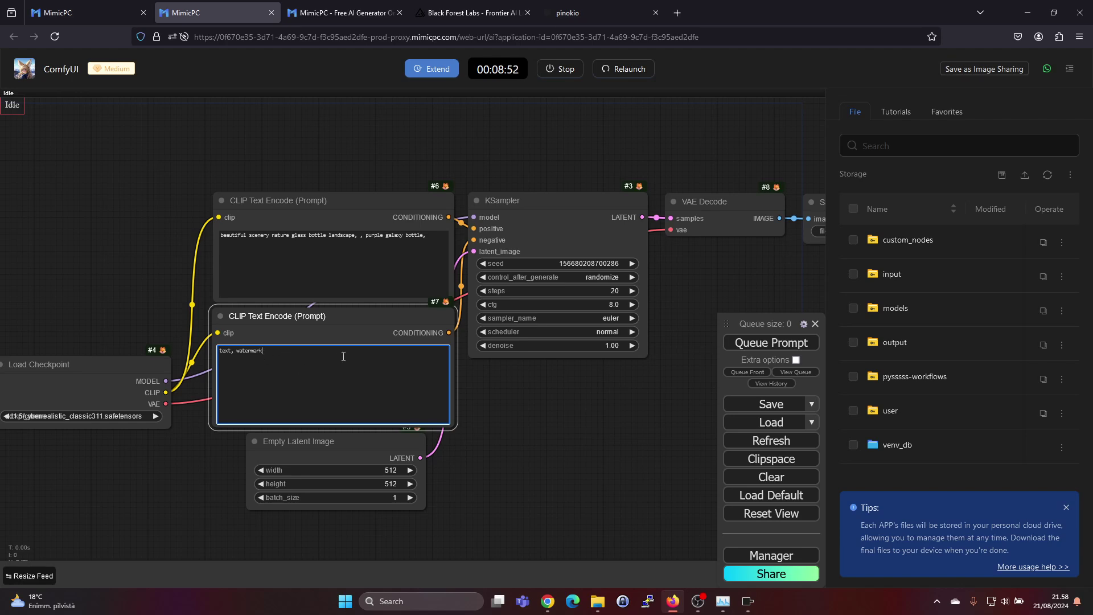
left_click(294, 246)
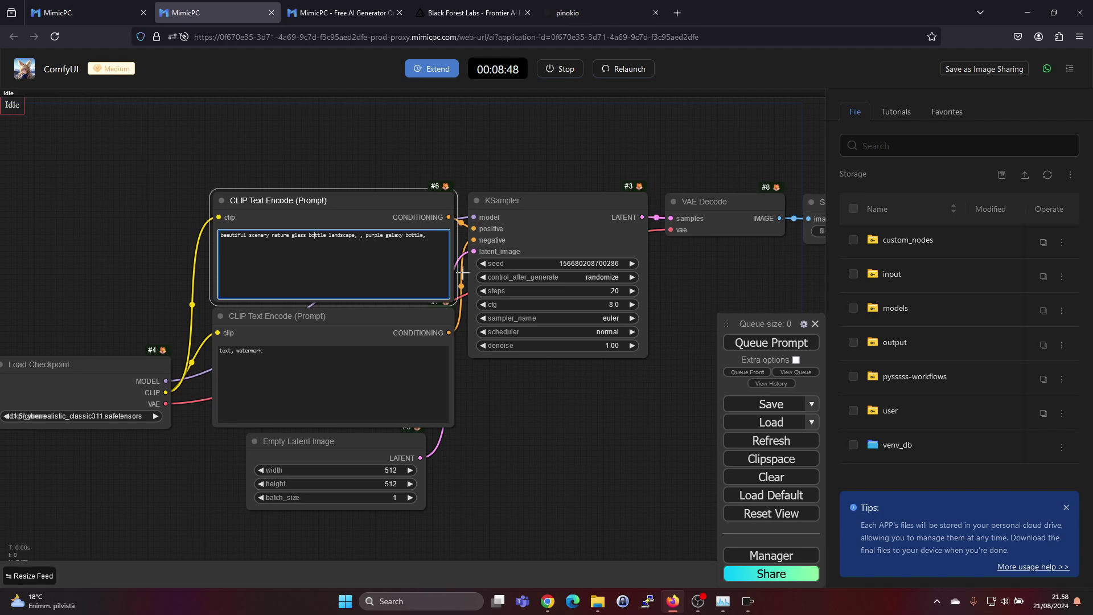
left_click_drag(746, 320, 696, 269)
Queue the prompt and enlarge the resulting galaxy bottle on a wooden ledge image
left_click(703, 294)
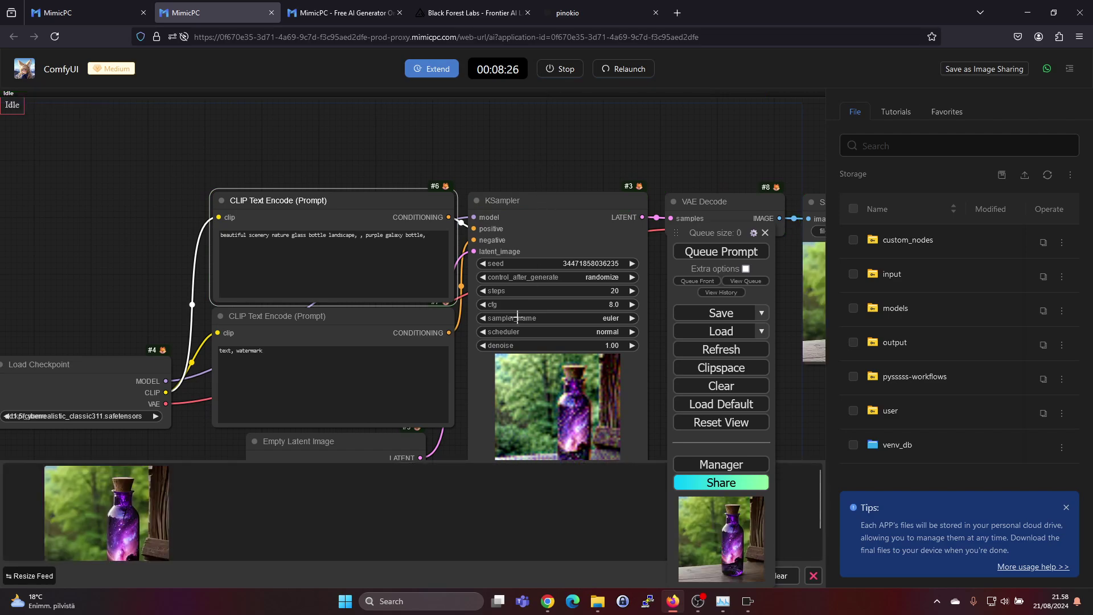
left_click(136, 516)
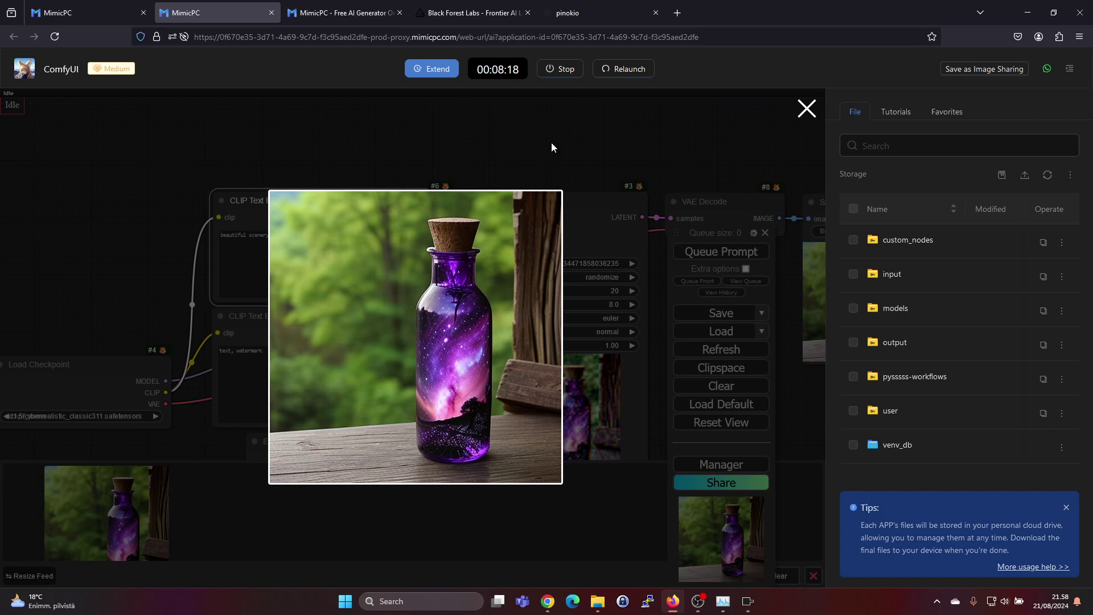
Close the preview and queue two more galaxy-bottle generations
left_click(808, 114)
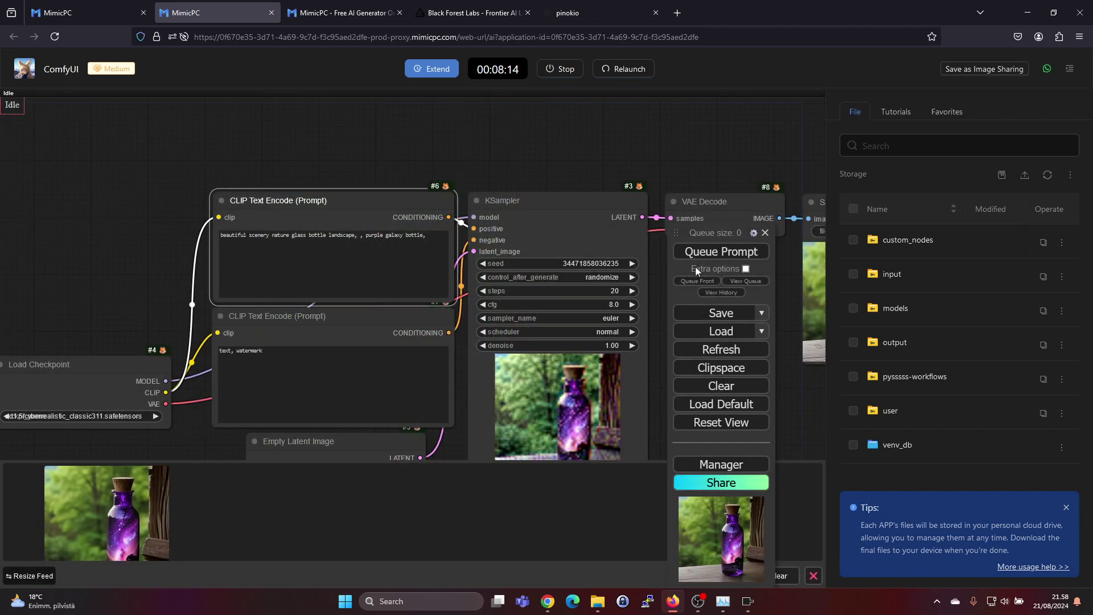
left_click(730, 256)
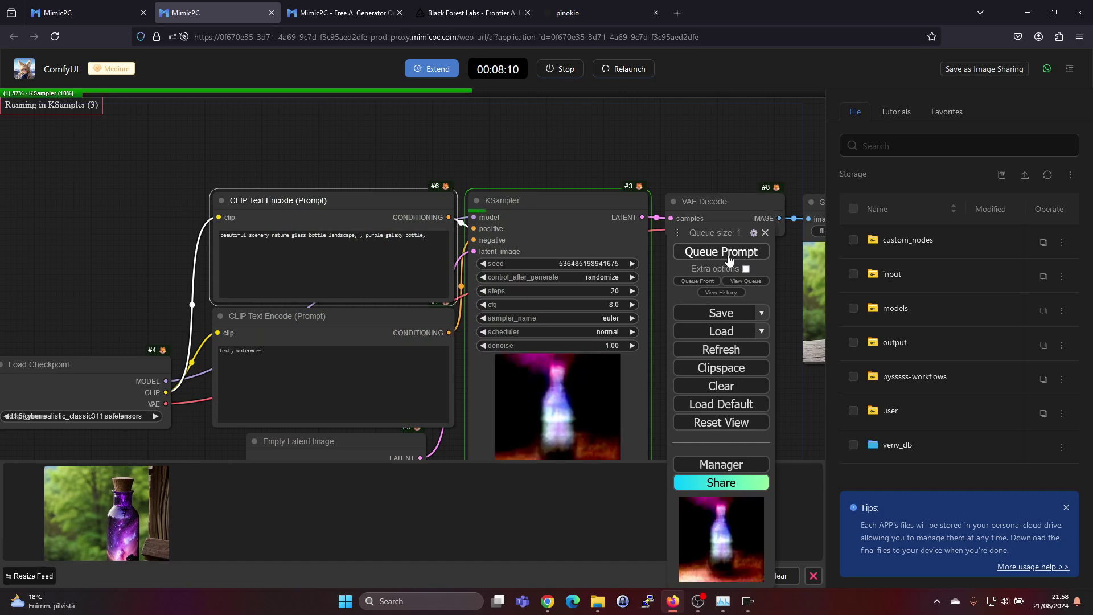
left_click(731, 257)
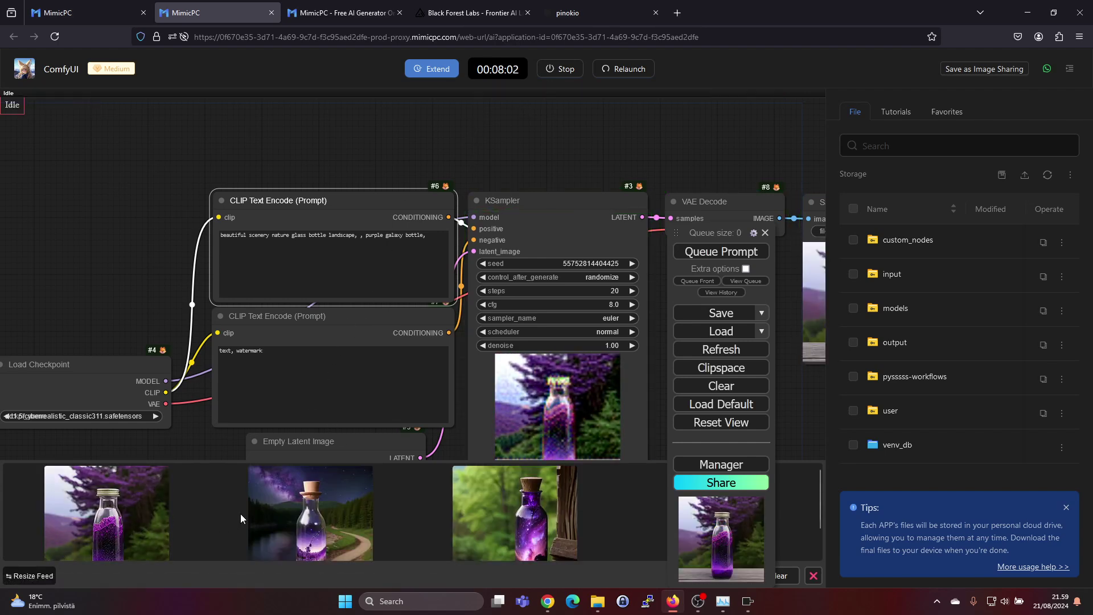
Preview the river and purple-trees bottle images, then select 'purple galaxy bottle,' in the prompt
left_click(286, 514)
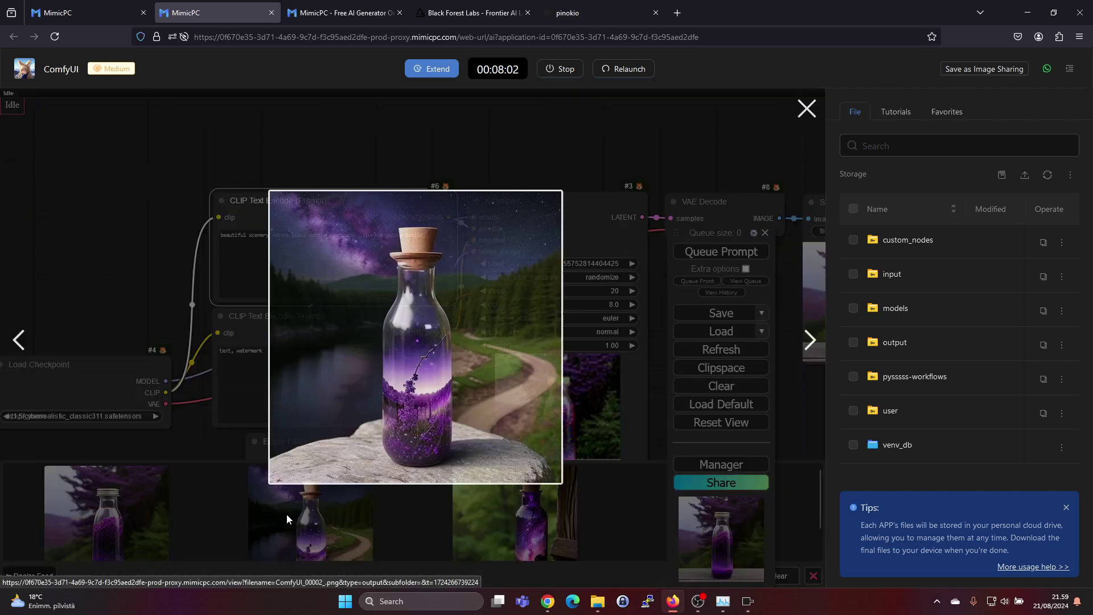
left_click(121, 516)
left_click(121, 514)
left_click(115, 508)
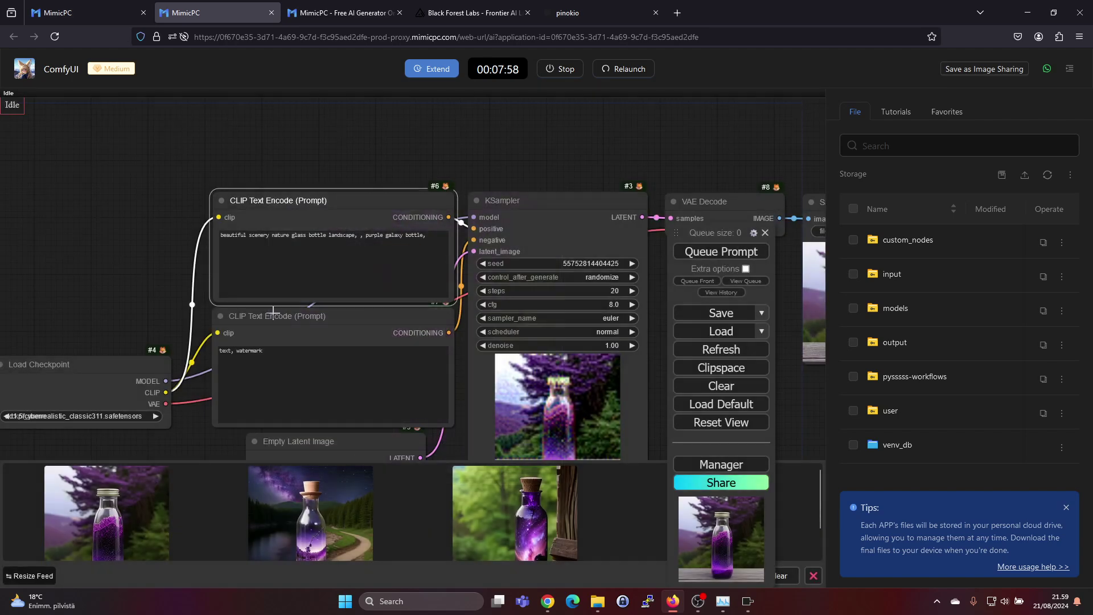
left_click_drag(426, 238, 367, 241)
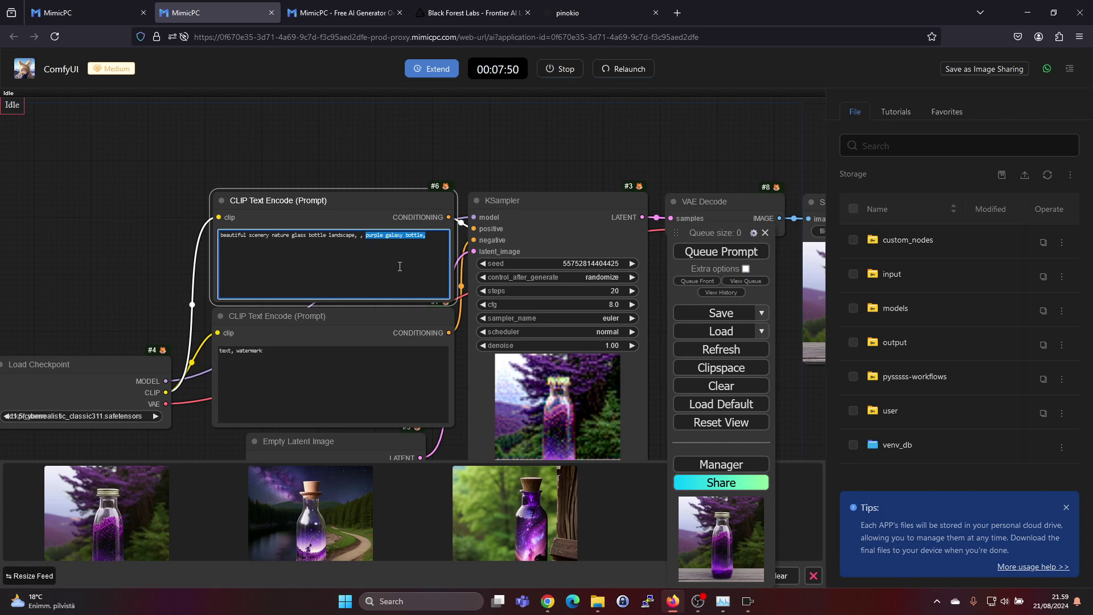
Replace the subject with 'dog with dark hair' and generate the dog-in-a-meadow image
type("d")
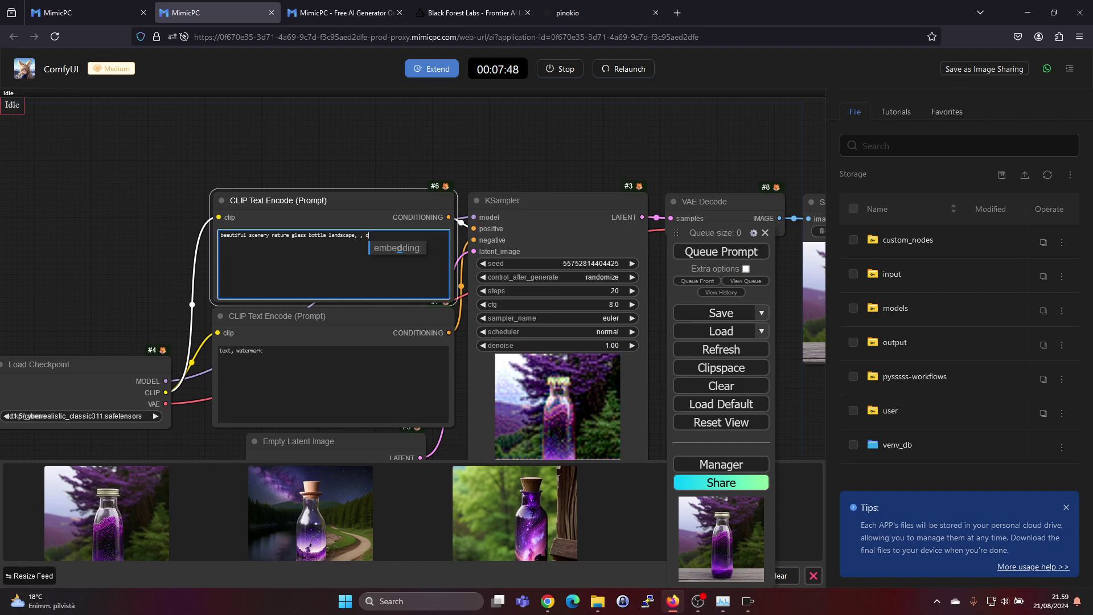
type("og")
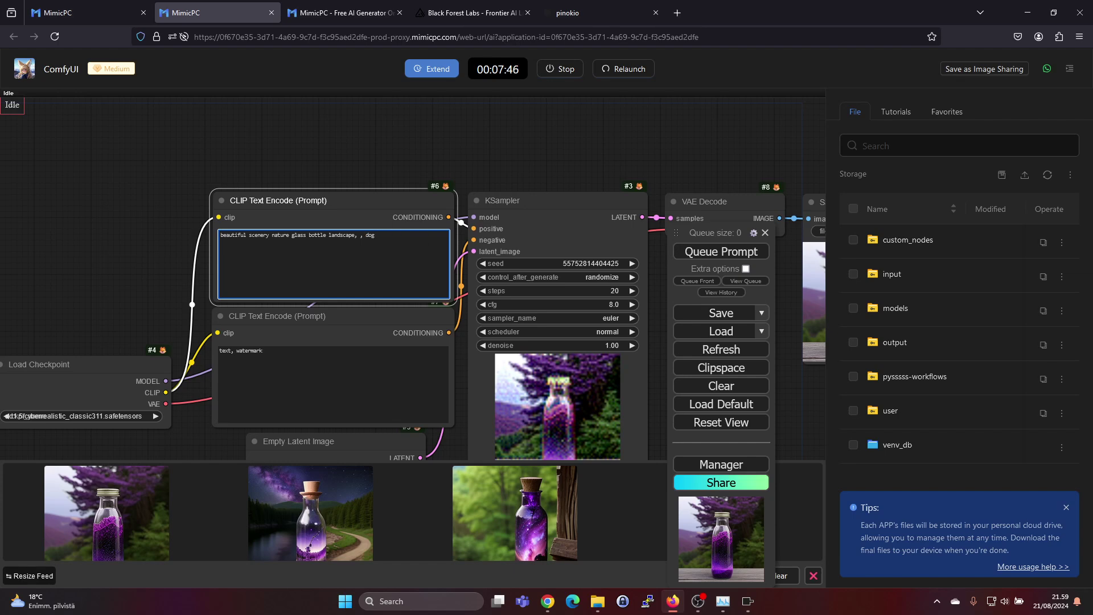
type(" with dark hair")
left_click(745, 256)
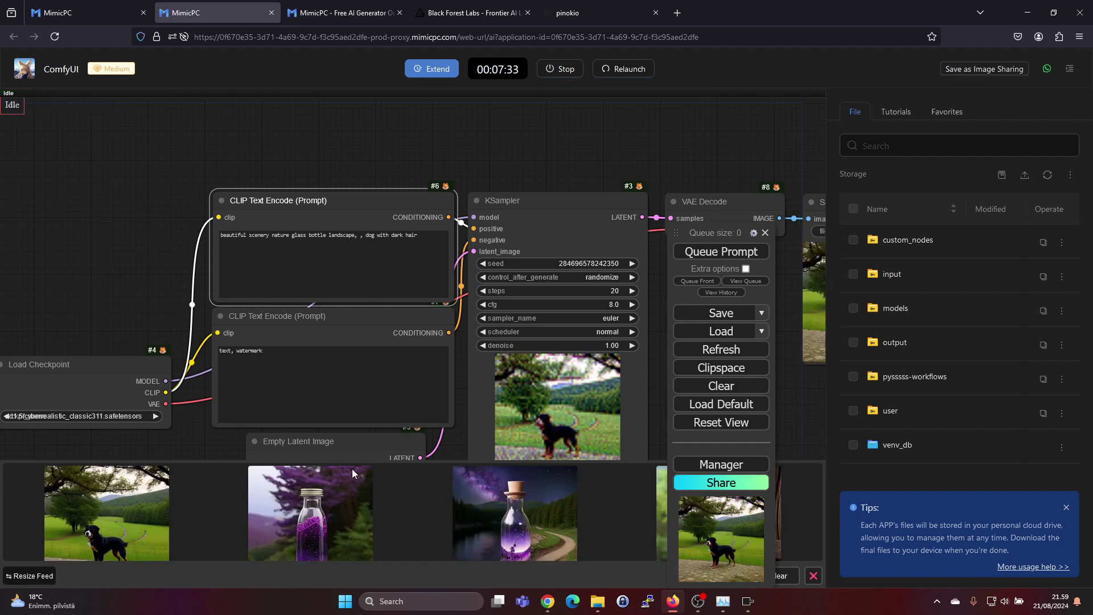
Enlarge the meadow dog image and open it in its own browser tab
left_click(148, 518)
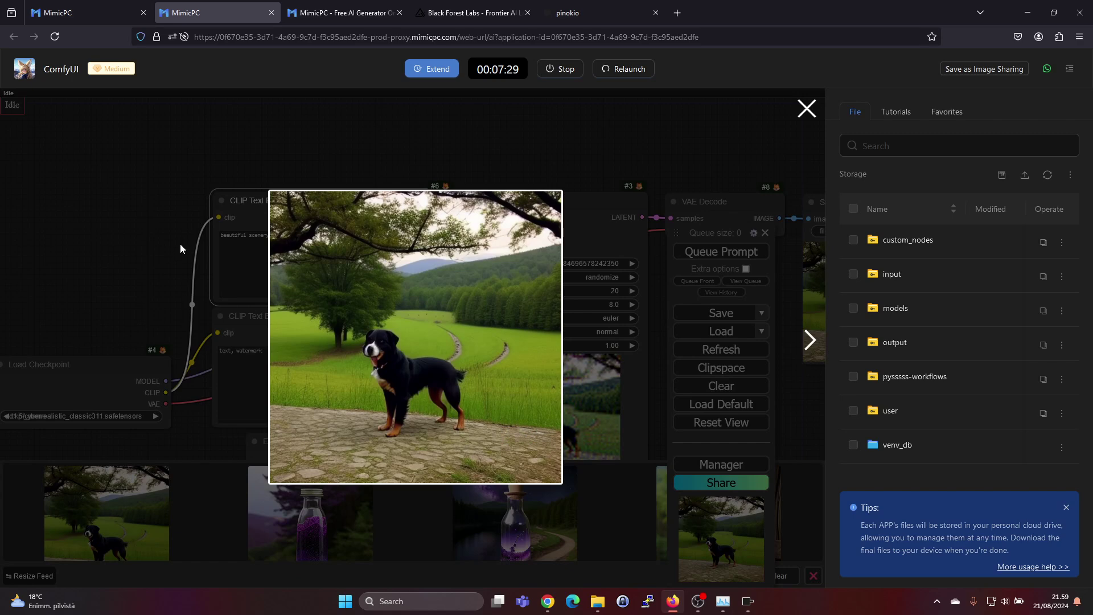
left_click(393, 365)
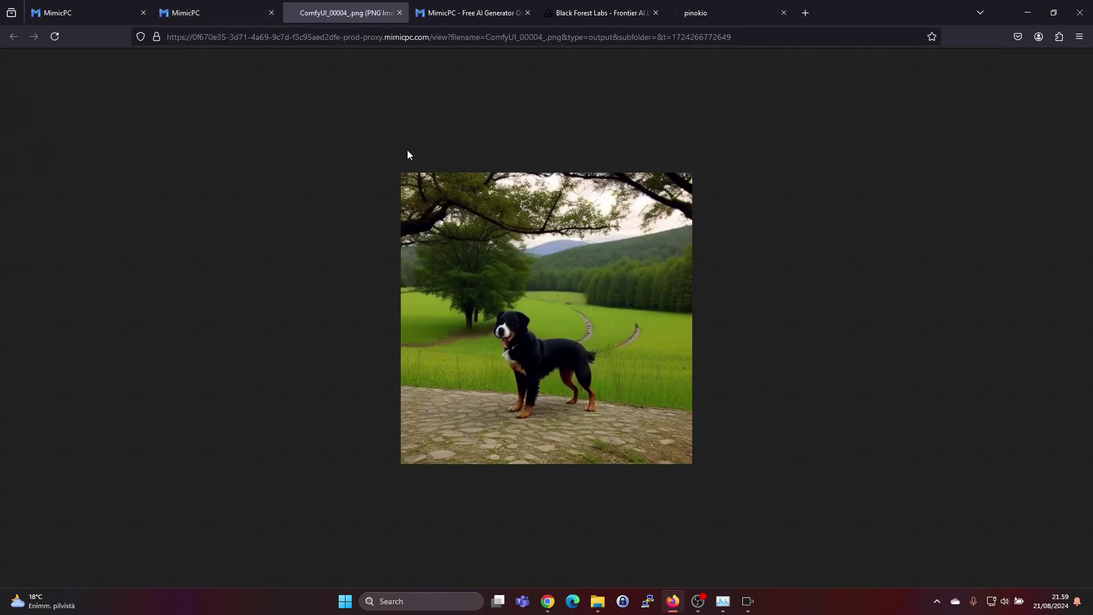
left_click(214, 17)
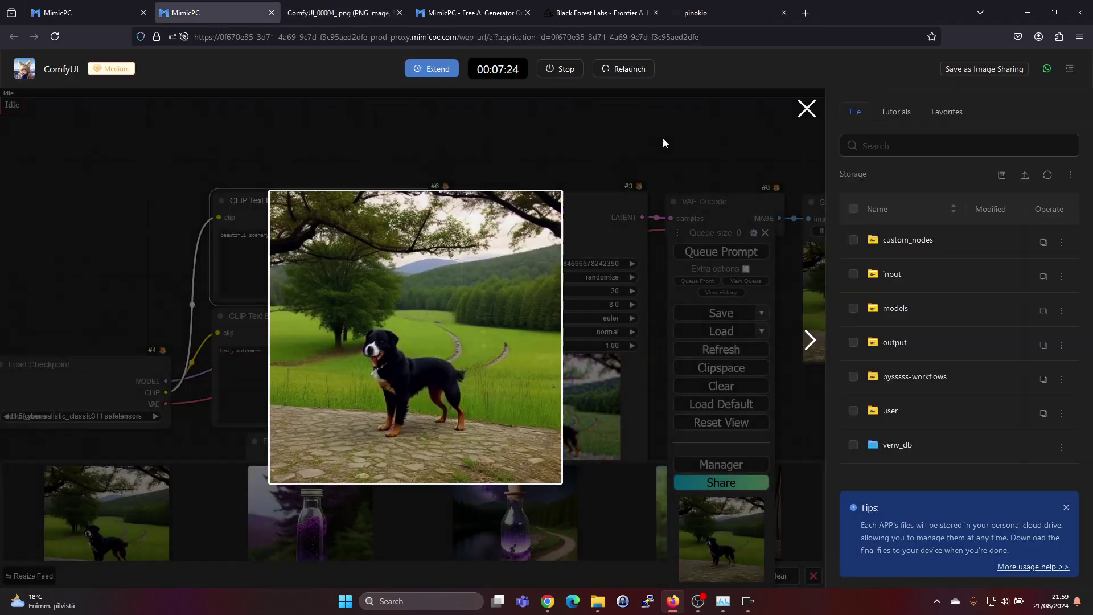
left_click(678, 171)
Generate another dog image and preview the dark-haired dog beside a lake
left_click(725, 251)
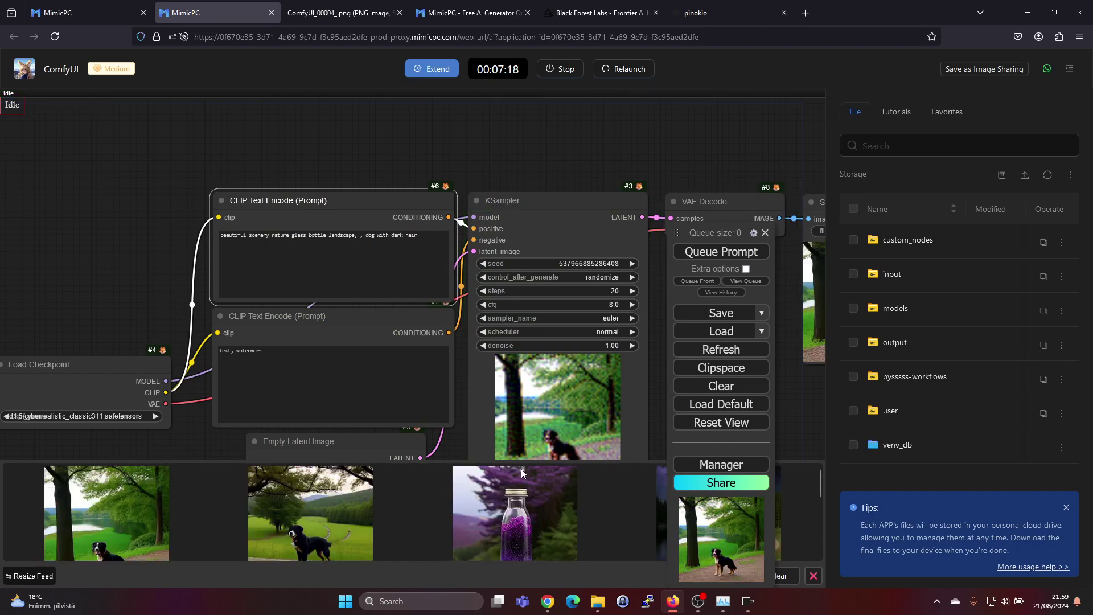
left_click(108, 528)
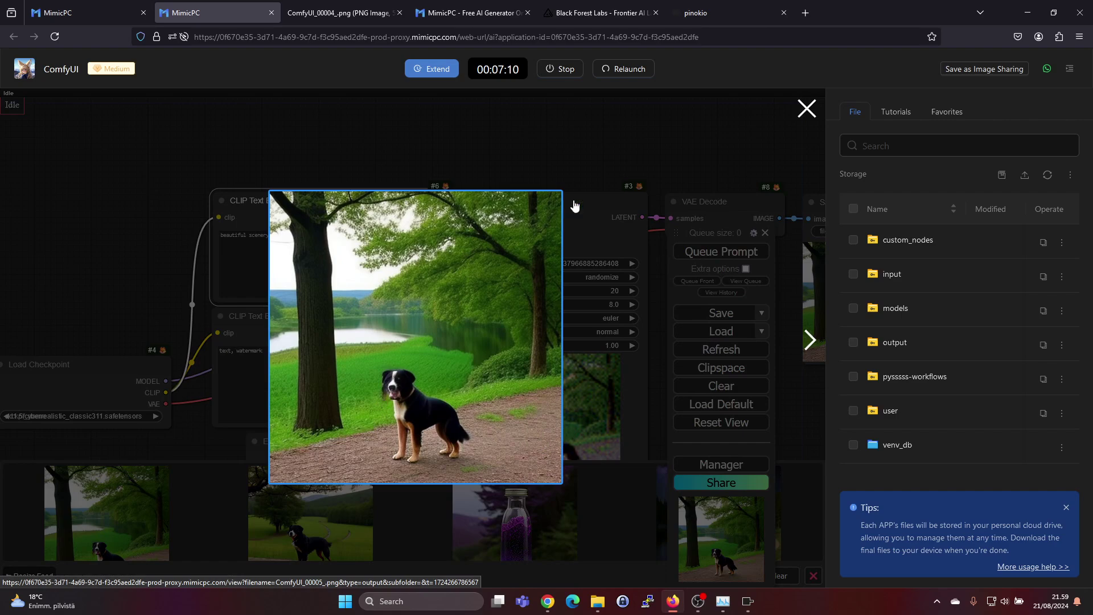
left_click(624, 151)
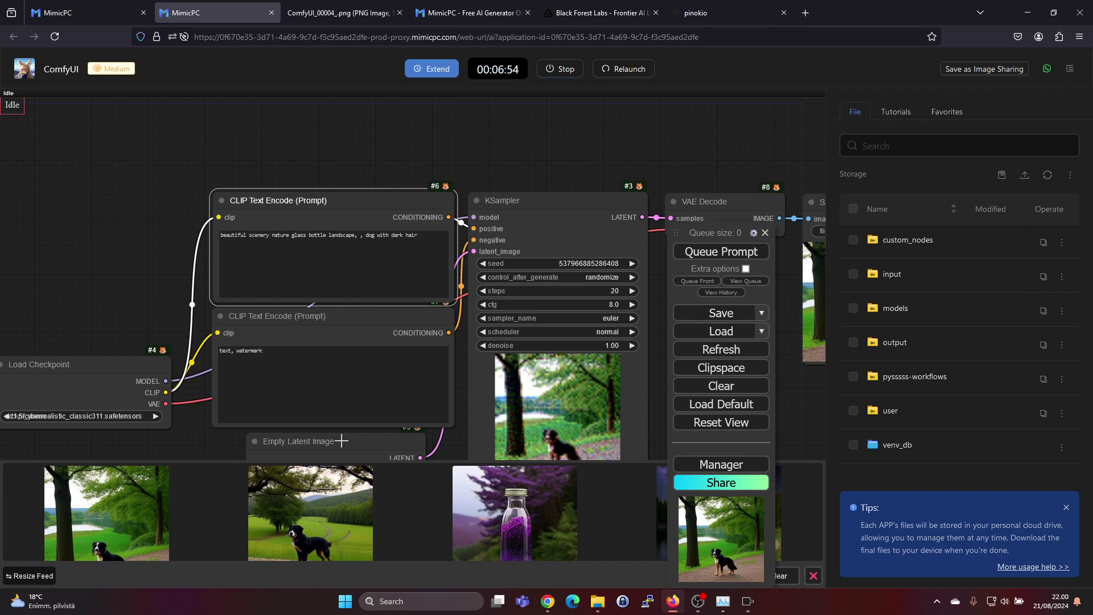
Preview the newest image, then select all five images ComfyUI_00001–00005 in the storage output folder
left_click(134, 523)
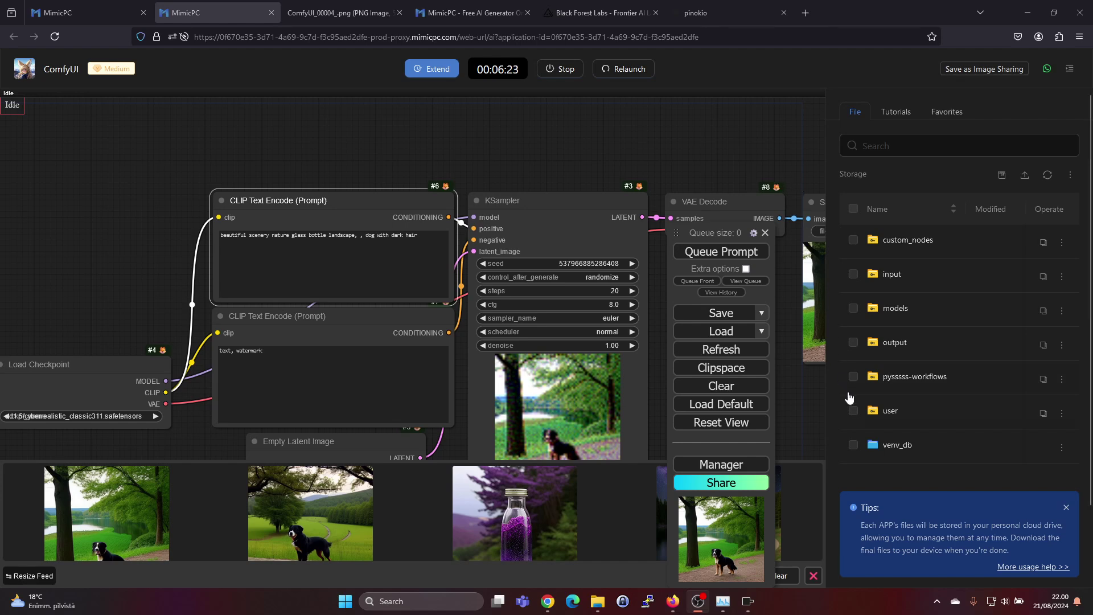
left_click(889, 344)
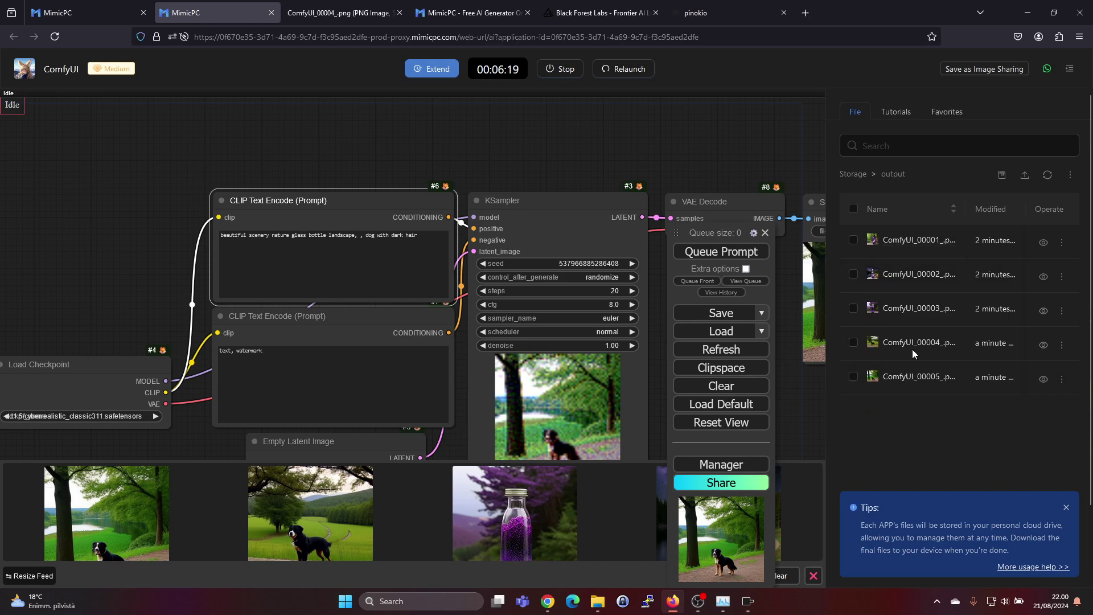
left_click(853, 210)
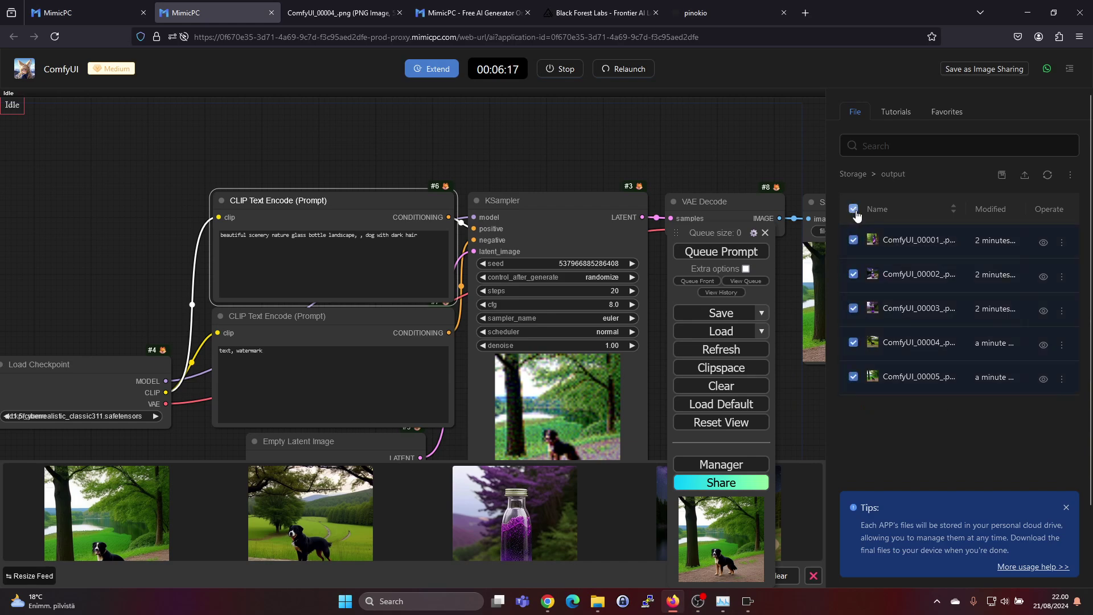
left_click(1025, 180)
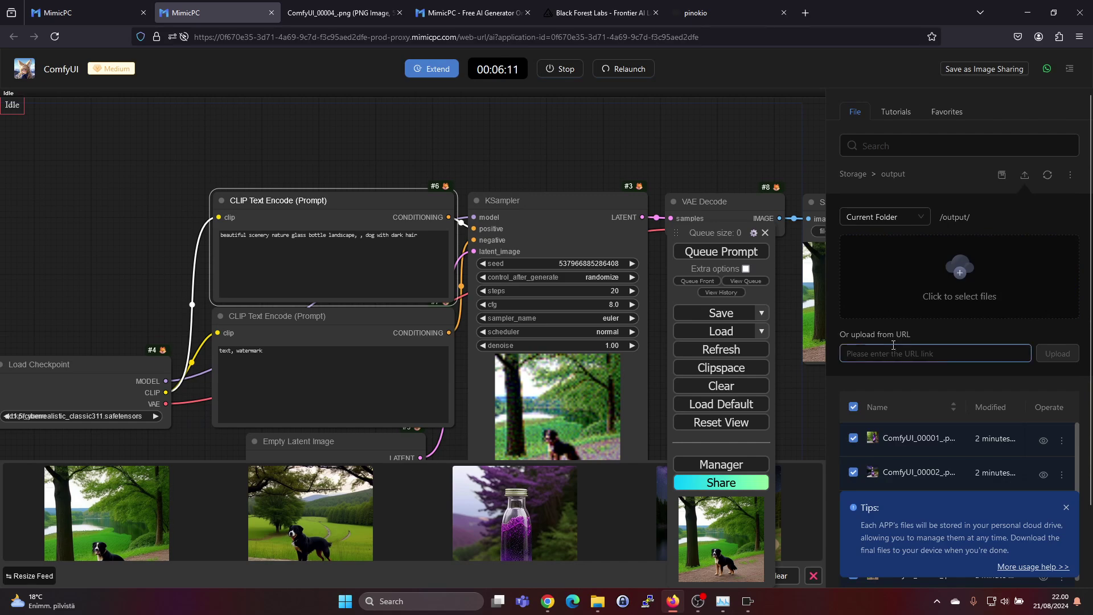
left_click(1065, 508)
scroll(1032, 501, "down", 1)
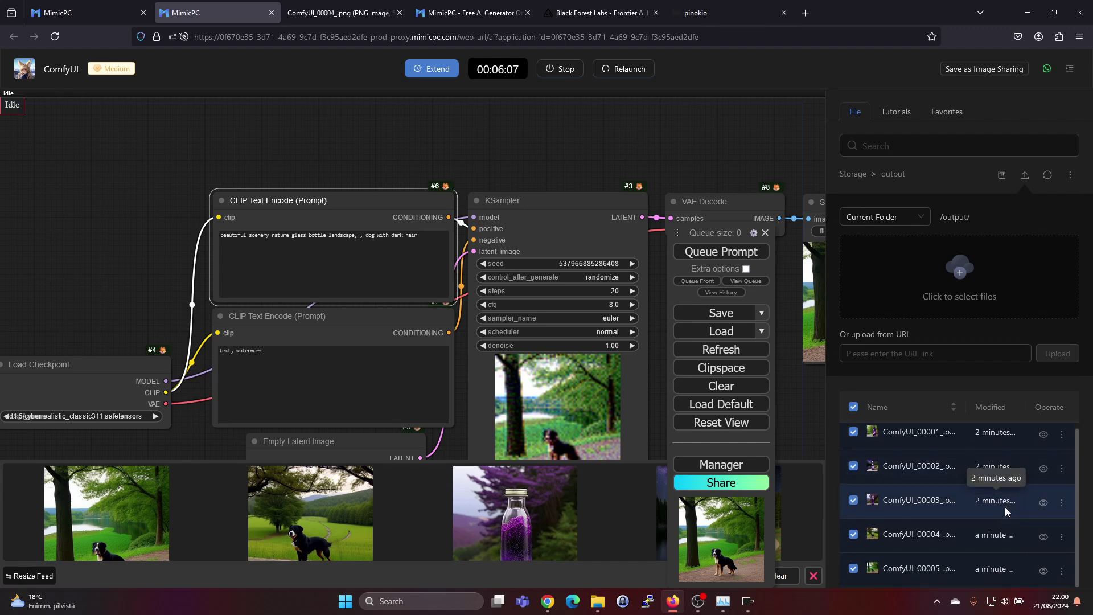
scroll(1006, 510, "up", 1)
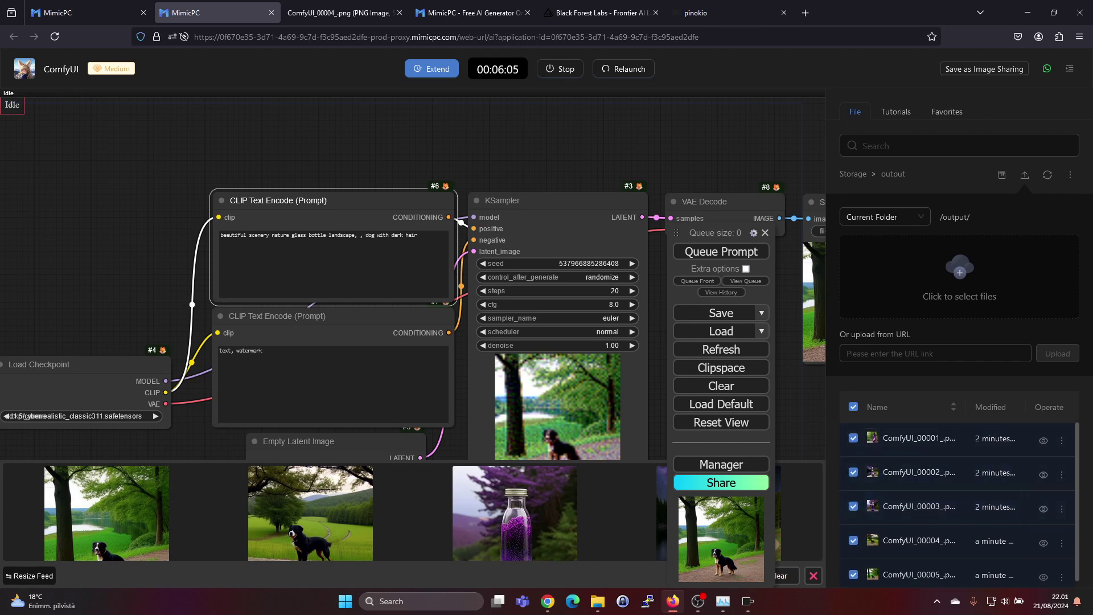